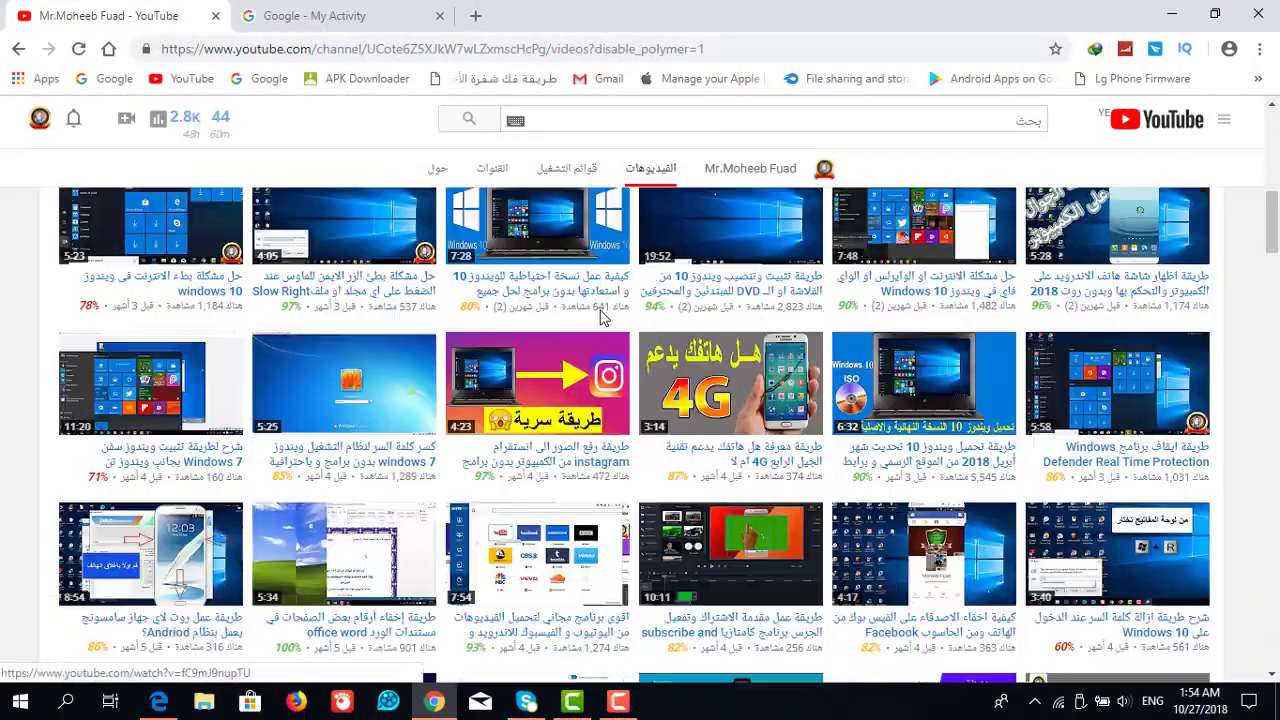
Step: Look through the YouTube channel's list of uploaded videos
{"action": "scroll", "coordinate": [603, 318], "scroll_direction": "down", "scroll_amount": 20}
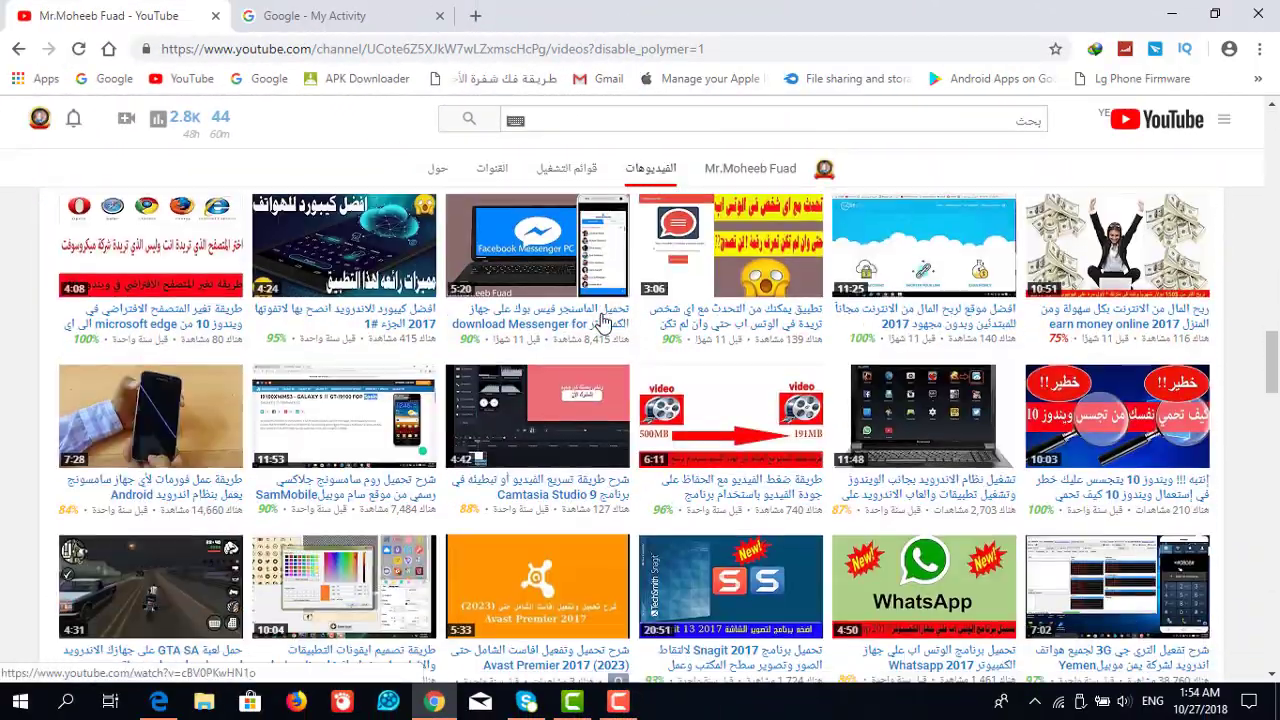
{"action": "scroll", "coordinate": [603, 322], "scroll_direction": "down", "scroll_amount": 5}
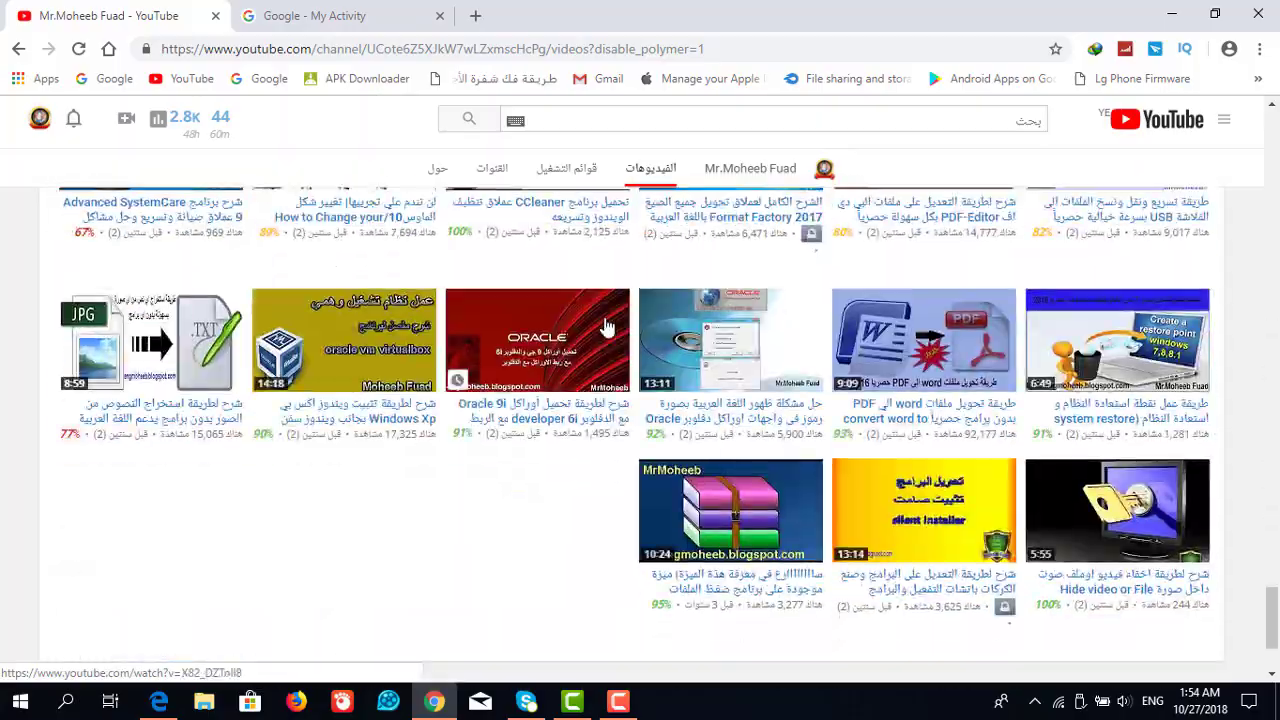
{"action": "scroll", "coordinate": [605, 325], "scroll_direction": "up", "scroll_amount": 5}
{"action": "scroll", "coordinate": [605, 325], "scroll_direction": "up", "scroll_amount": 20}
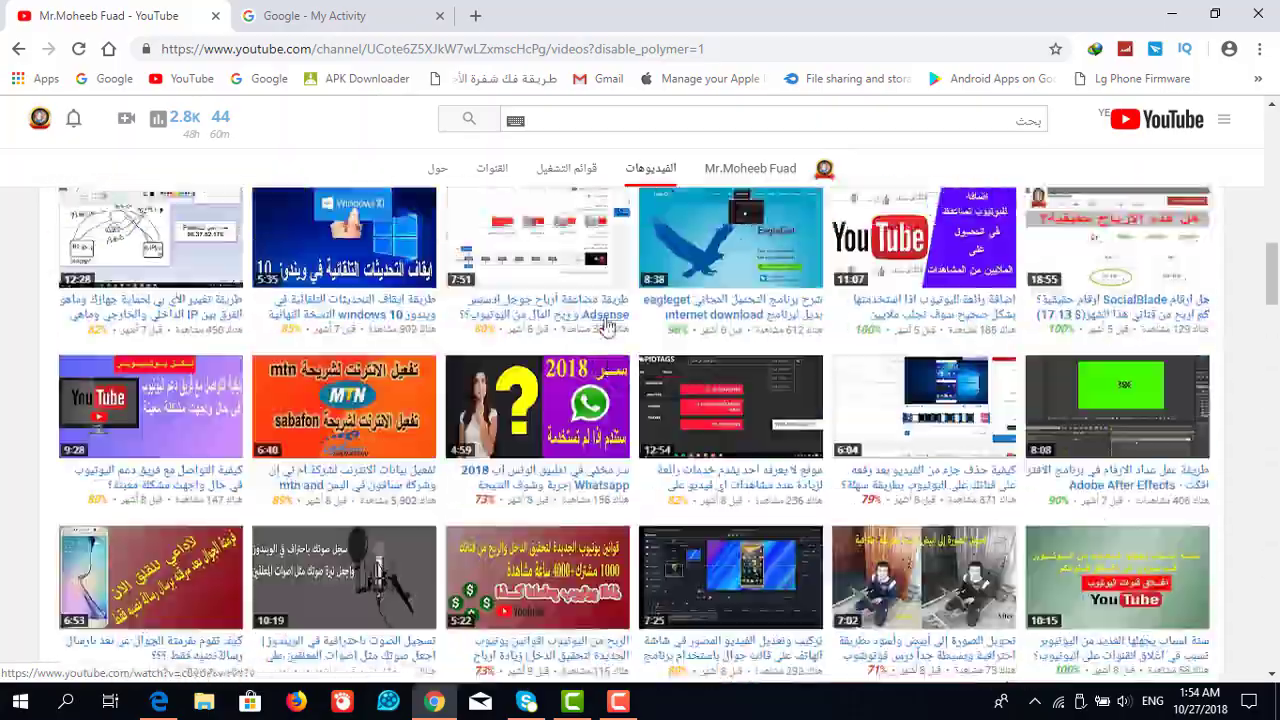
{"action": "scroll", "coordinate": [605, 325], "scroll_direction": "up", "scroll_amount": 2}
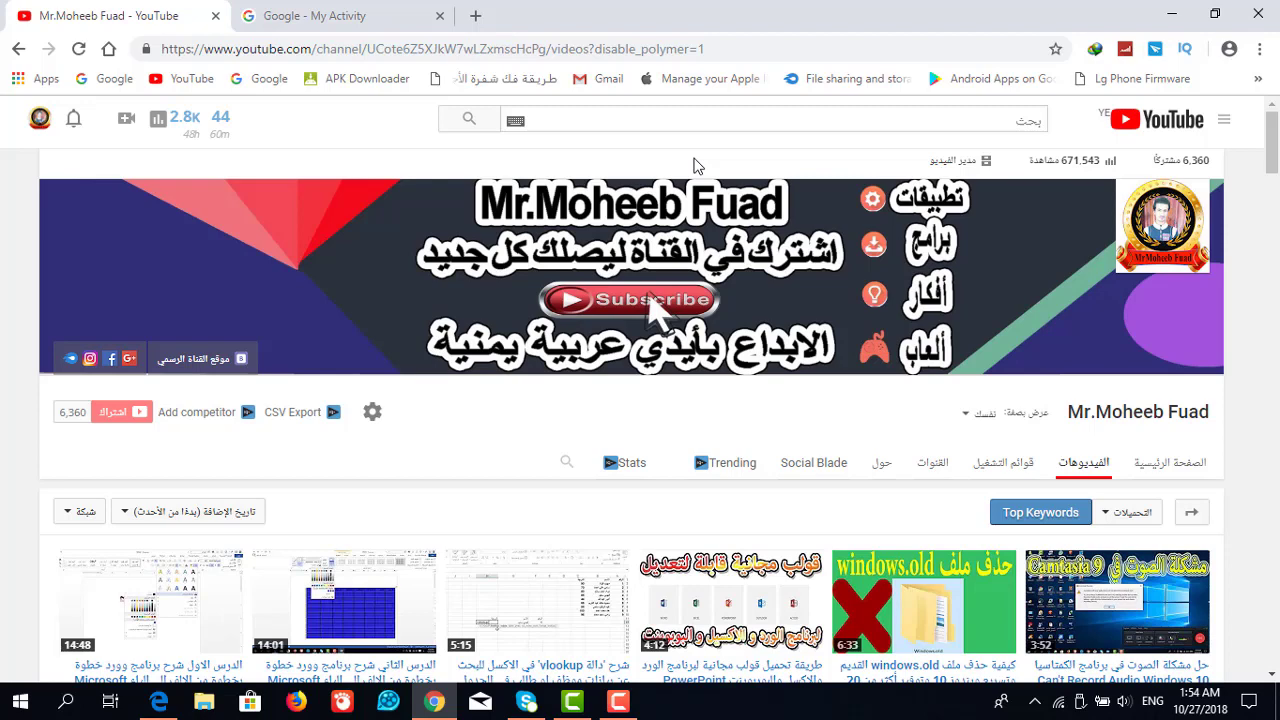
{"action": "left_click", "coordinate": [420, 15]}
{"action": "left_click_drag", "start_coordinate": [402, 48], "coordinate": [157, 48]}
{"action": "left_click", "coordinate": [418, 52]}
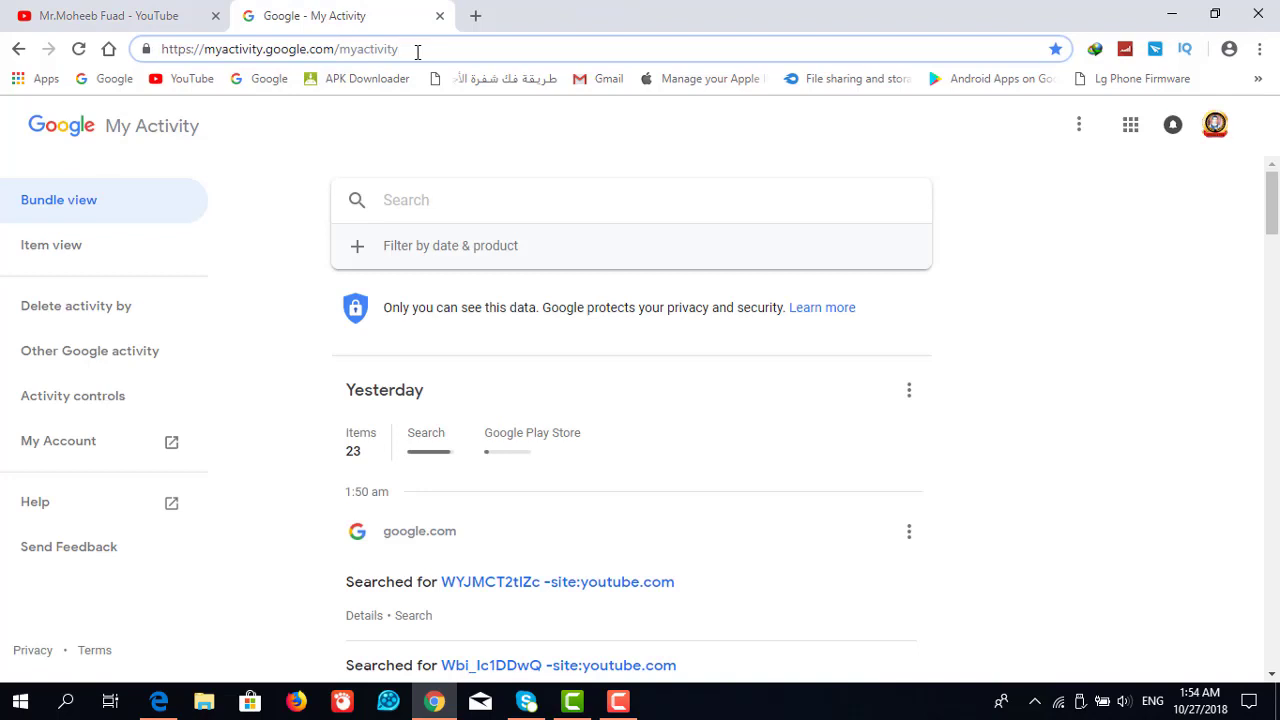
{"action": "left_click_drag", "start_coordinate": [418, 52], "coordinate": [152, 49]}
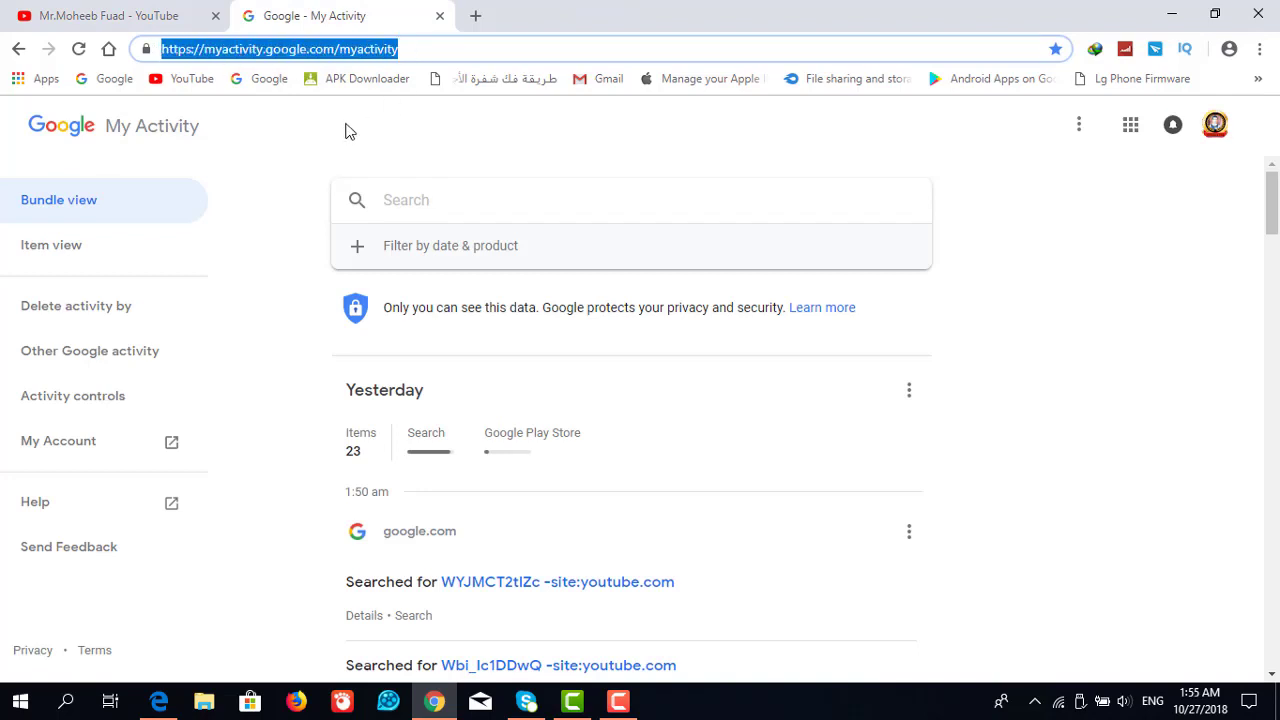
{"action": "left_click", "coordinate": [349, 131]}
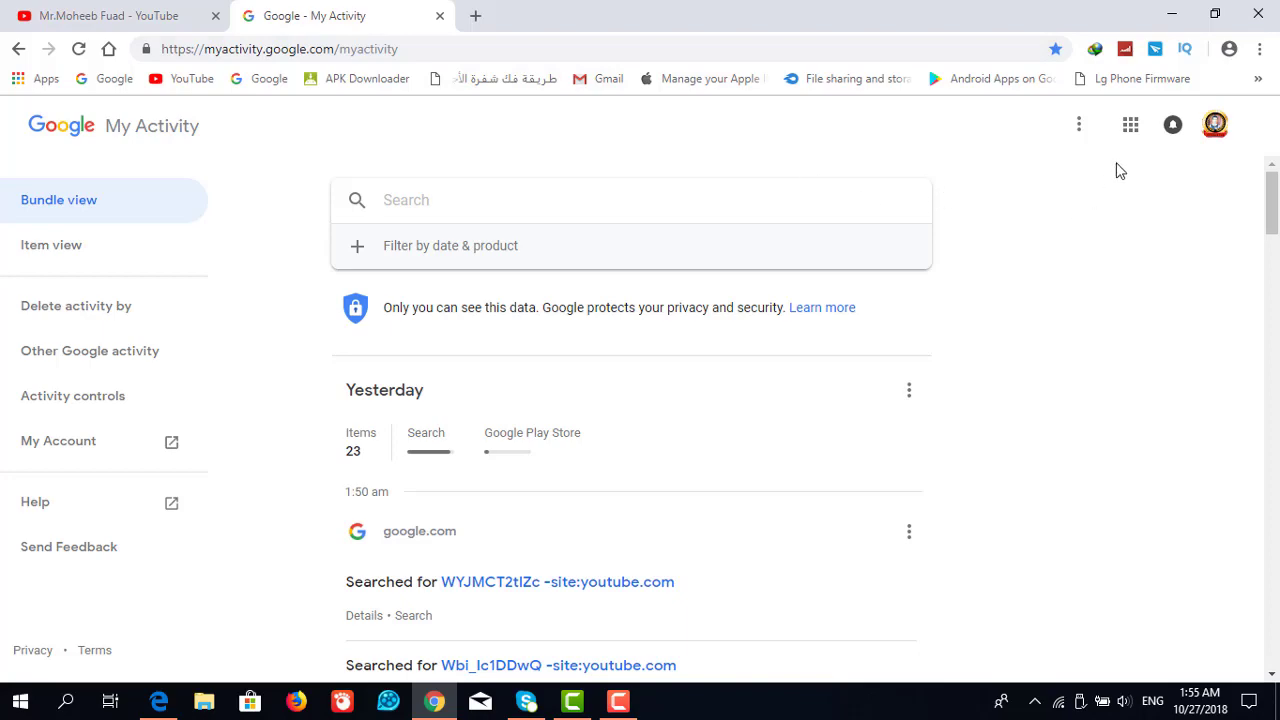
{"action": "left_click", "coordinate": [1130, 124]}
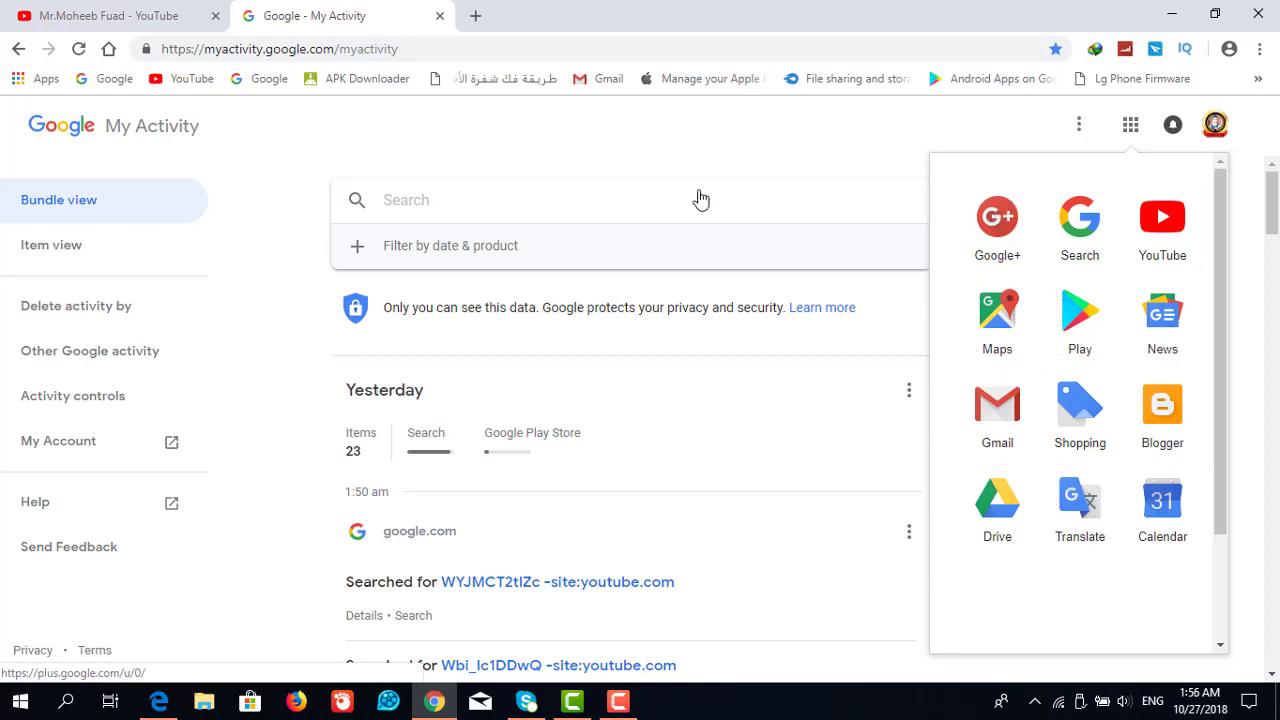
{"action": "left_click", "coordinate": [419, 49]}
{"action": "left_click", "coordinate": [420, 49]}
{"action": "left_click_drag", "start_coordinate": [398, 49], "coordinate": [158, 49]}
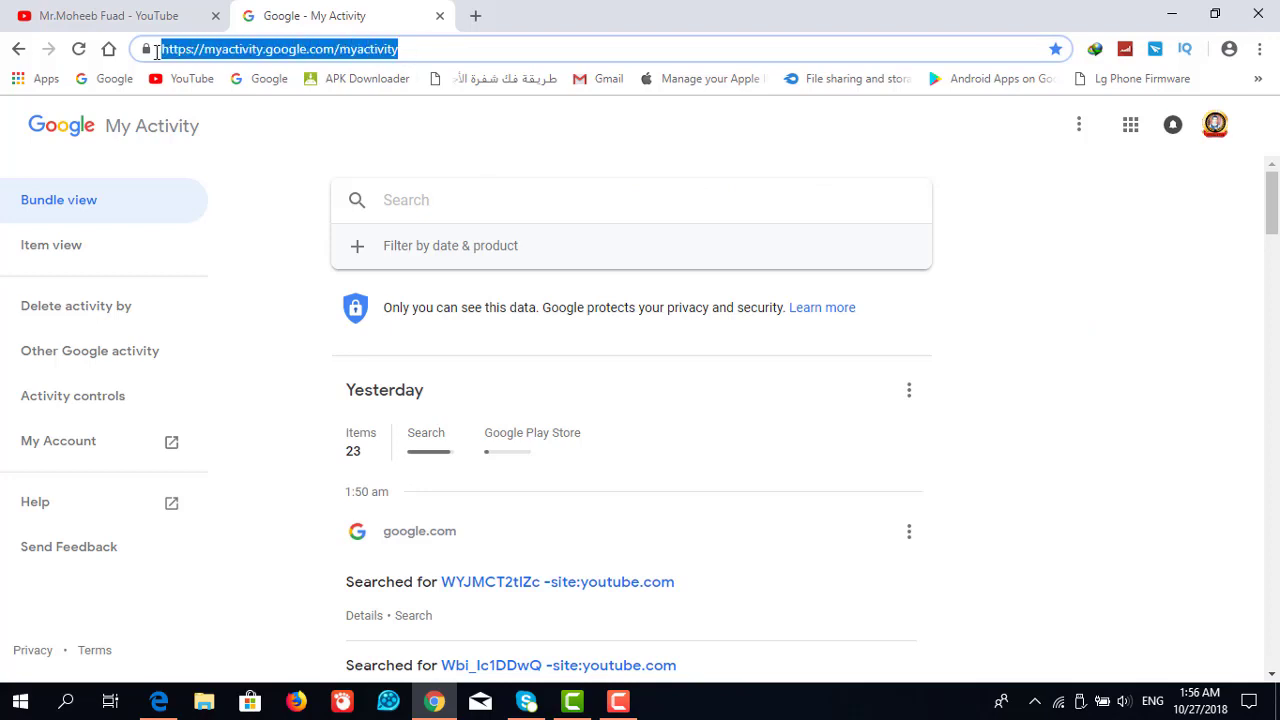
{"action": "left_click", "coordinate": [613, 118]}
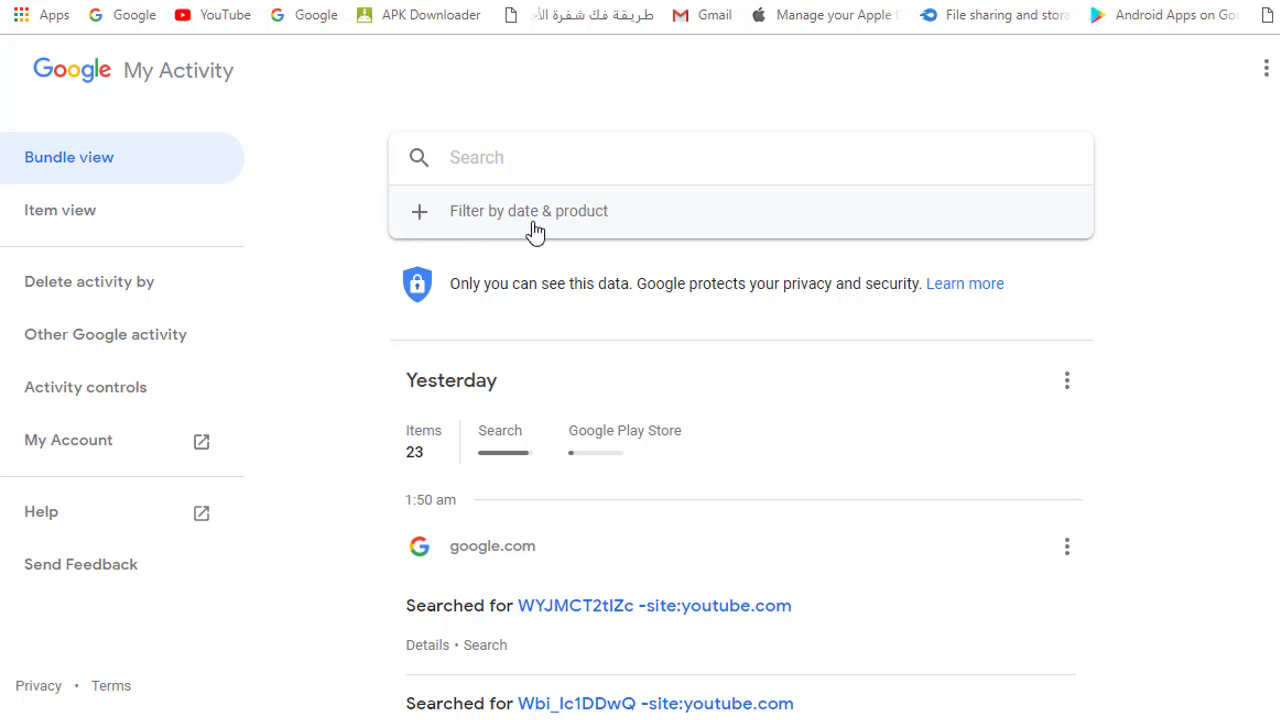
Step: Open the date and product filter for the activity list and set the date range to Last 7 days
{"action": "left_click", "coordinate": [422, 215]}
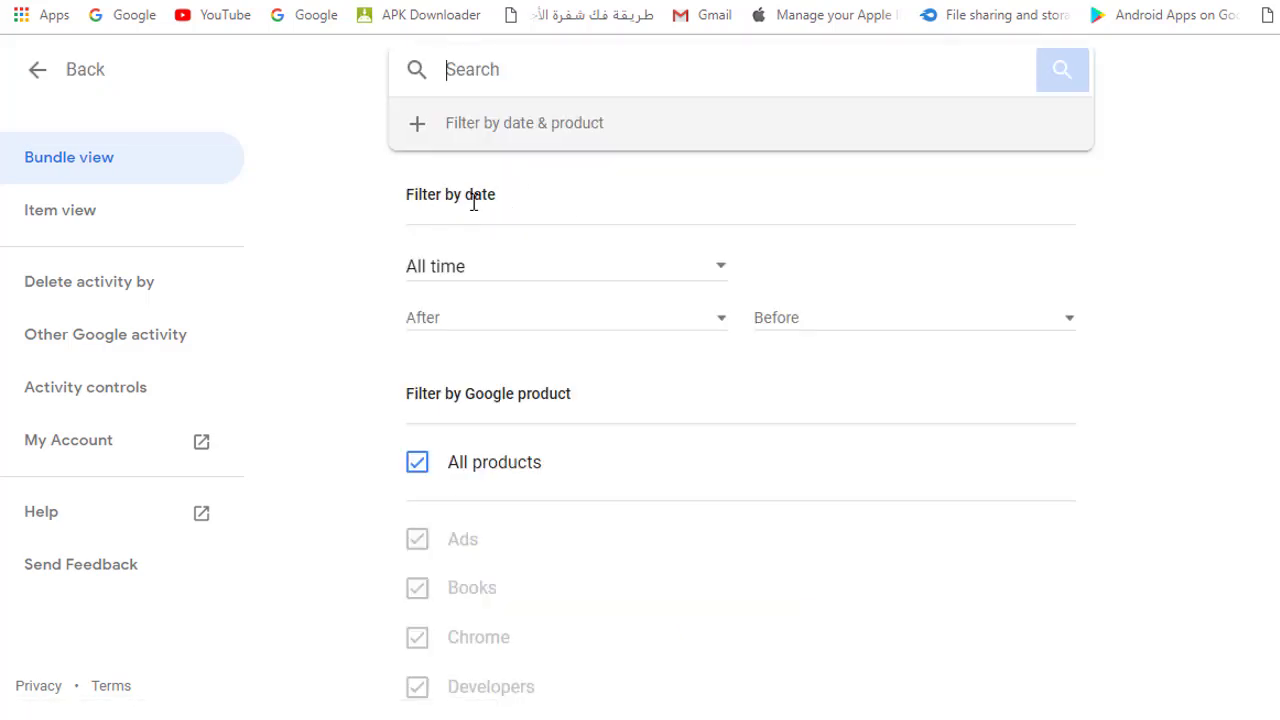
{"action": "left_click", "coordinate": [454, 276]}
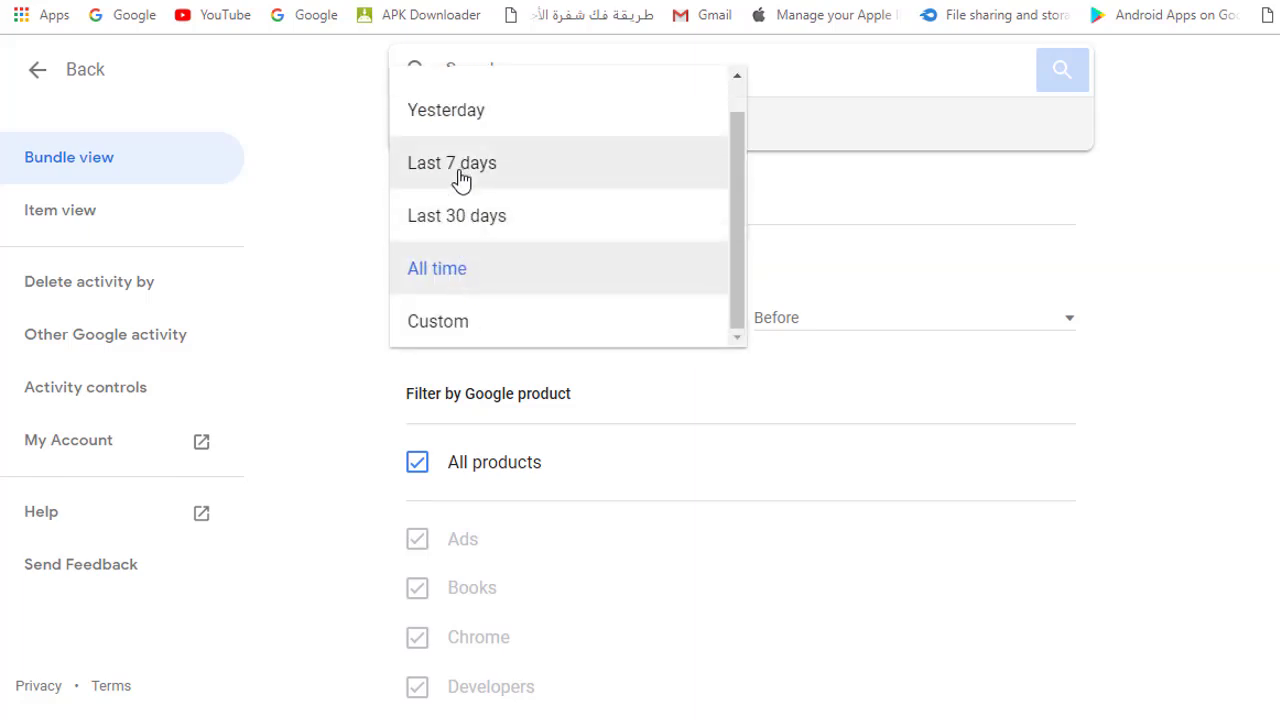
{"action": "scroll", "coordinate": [460, 178], "scroll_direction": "up", "scroll_amount": 1}
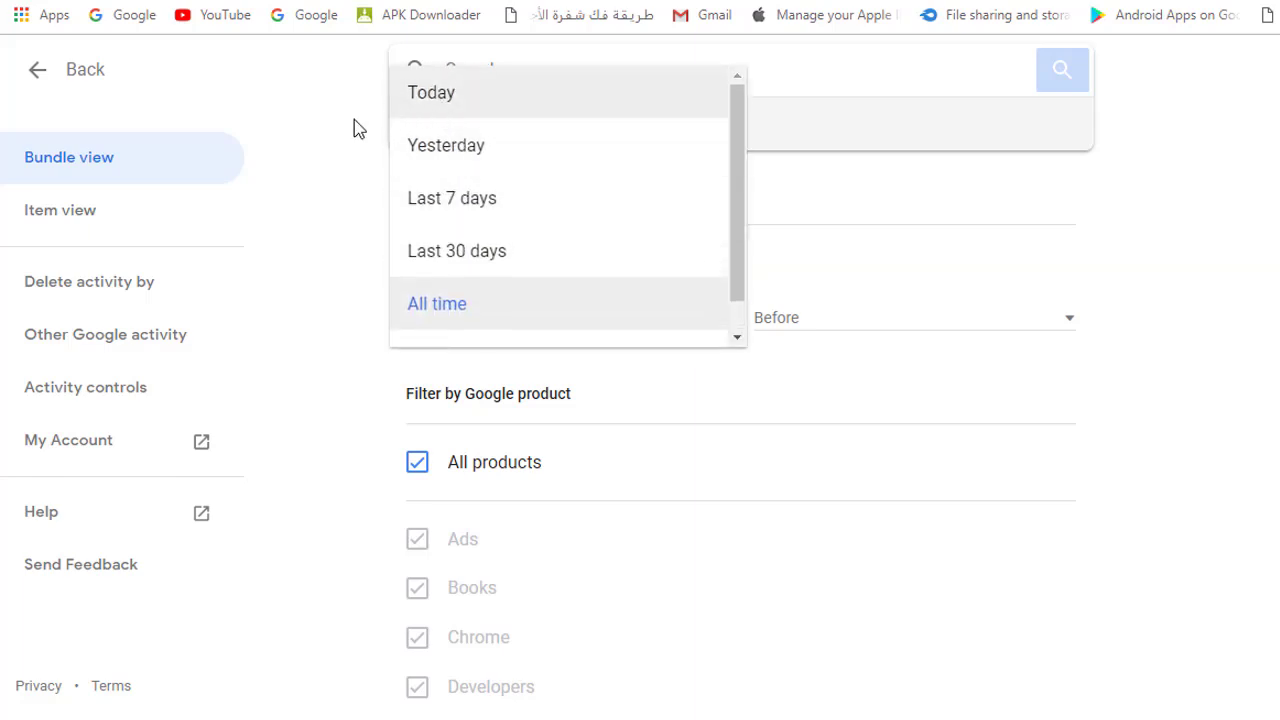
{"action": "left_click", "coordinate": [597, 248]}
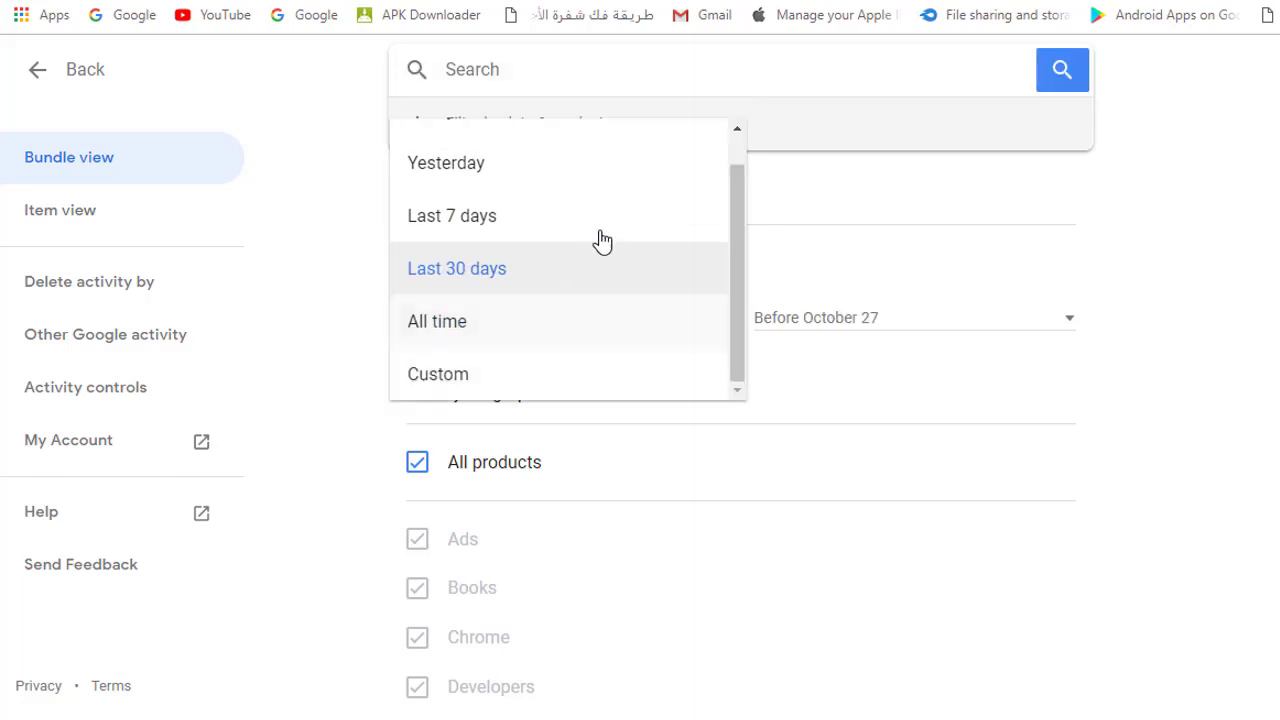
{"action": "left_click", "coordinate": [505, 229]}
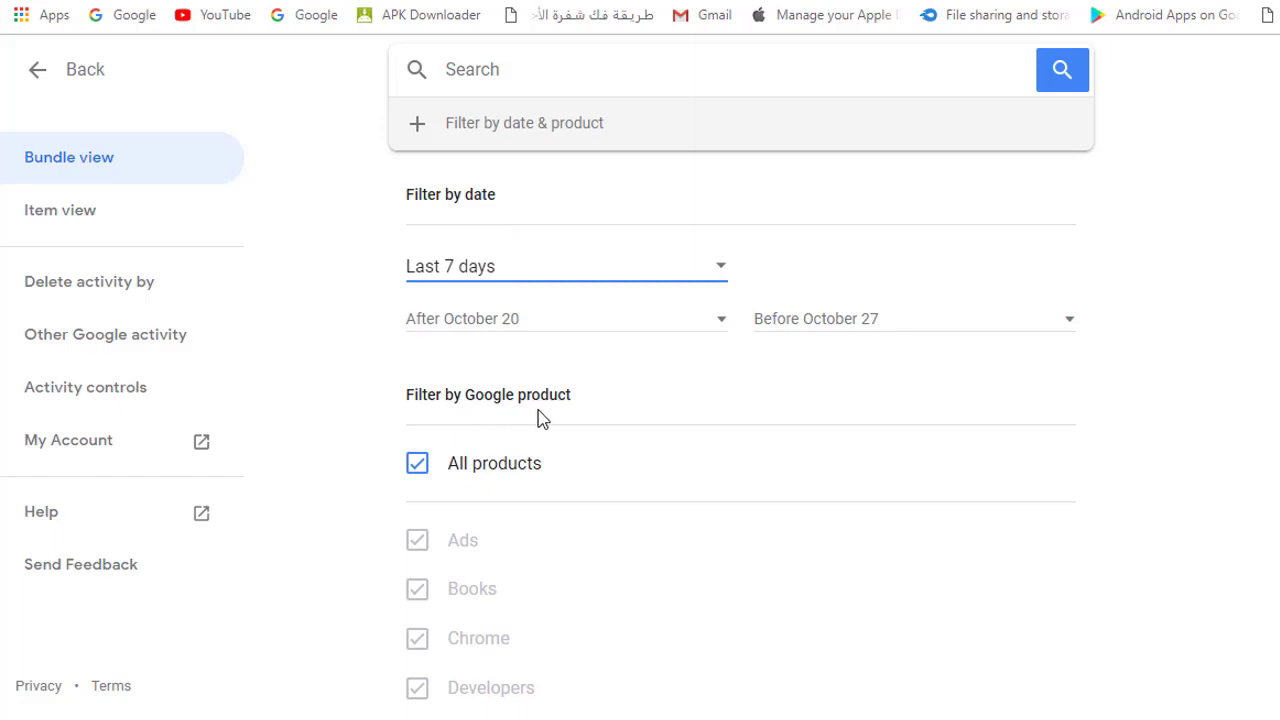
Step: Clear the All products selection in the Google product filter
{"action": "scroll", "coordinate": [590, 405], "scroll_direction": "down", "scroll_amount": 1}
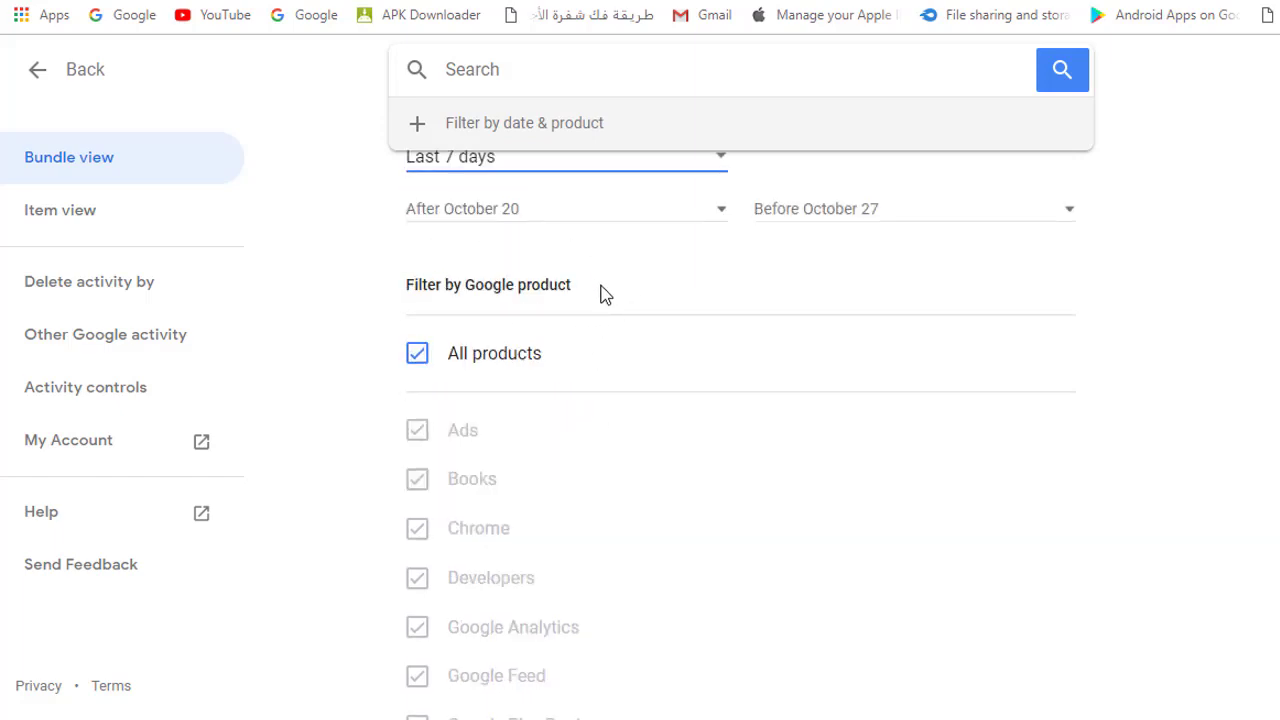
{"action": "left_click", "coordinate": [420, 358]}
{"action": "scroll", "coordinate": [460, 422], "scroll_direction": "down", "scroll_amount": 1}
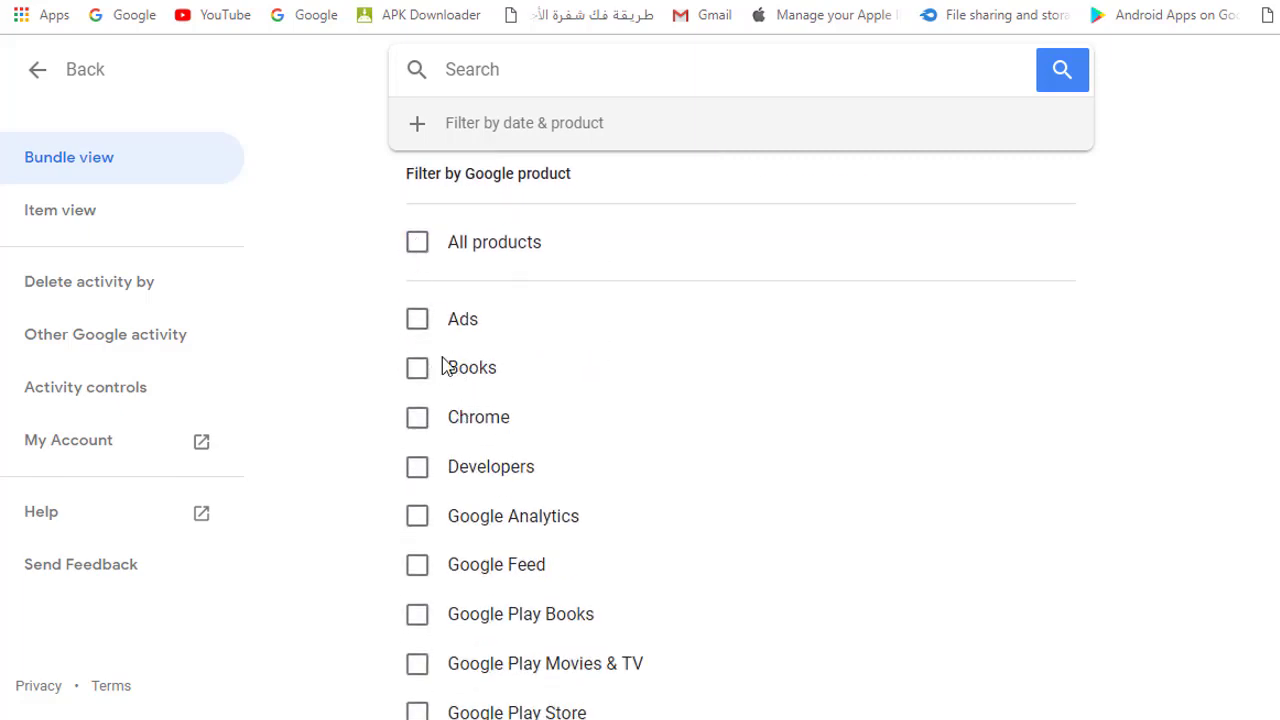
{"action": "left_click", "coordinate": [420, 245]}
{"action": "left_click", "coordinate": [420, 245]}
{"action": "scroll", "coordinate": [447, 262], "scroll_direction": "up", "scroll_amount": 1}
{"action": "scroll", "coordinate": [414, 351], "scroll_direction": "down", "scroll_amount": 2}
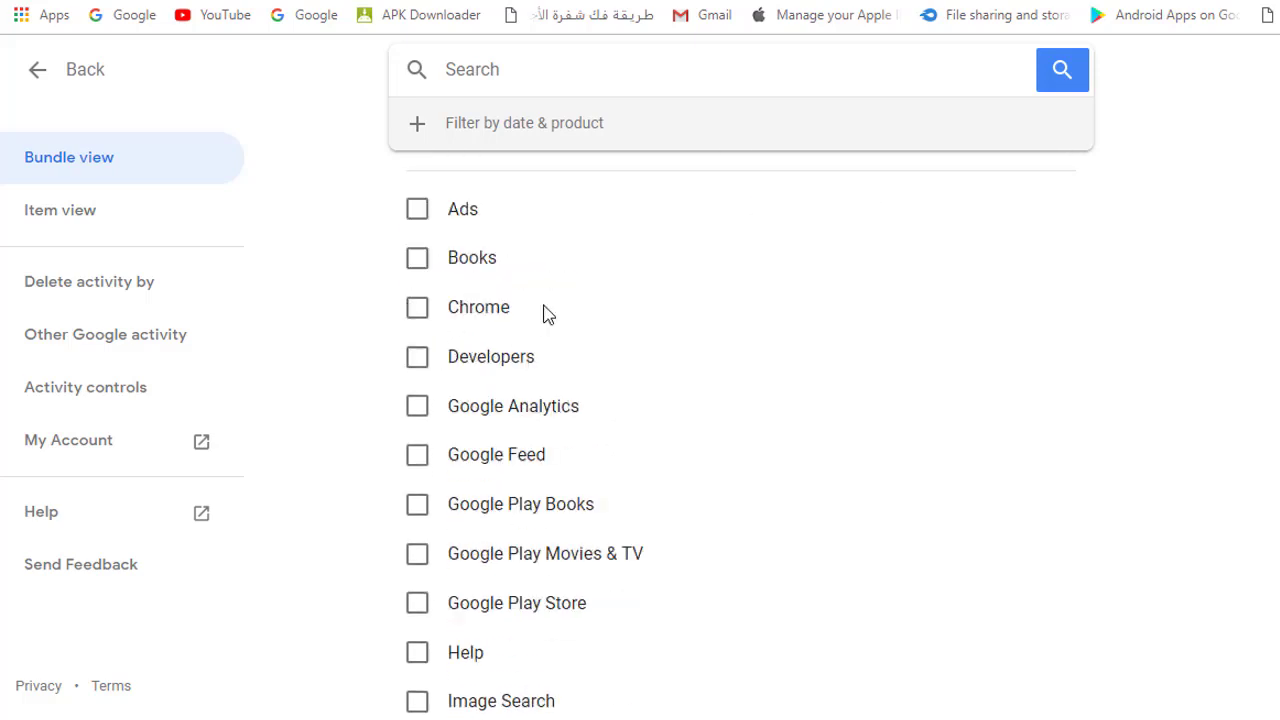
Step: Include Chrome, Image Search, Maps, Search and Video Search in the product filter, and return the selection to All products
{"action": "left_click", "coordinate": [412, 309]}
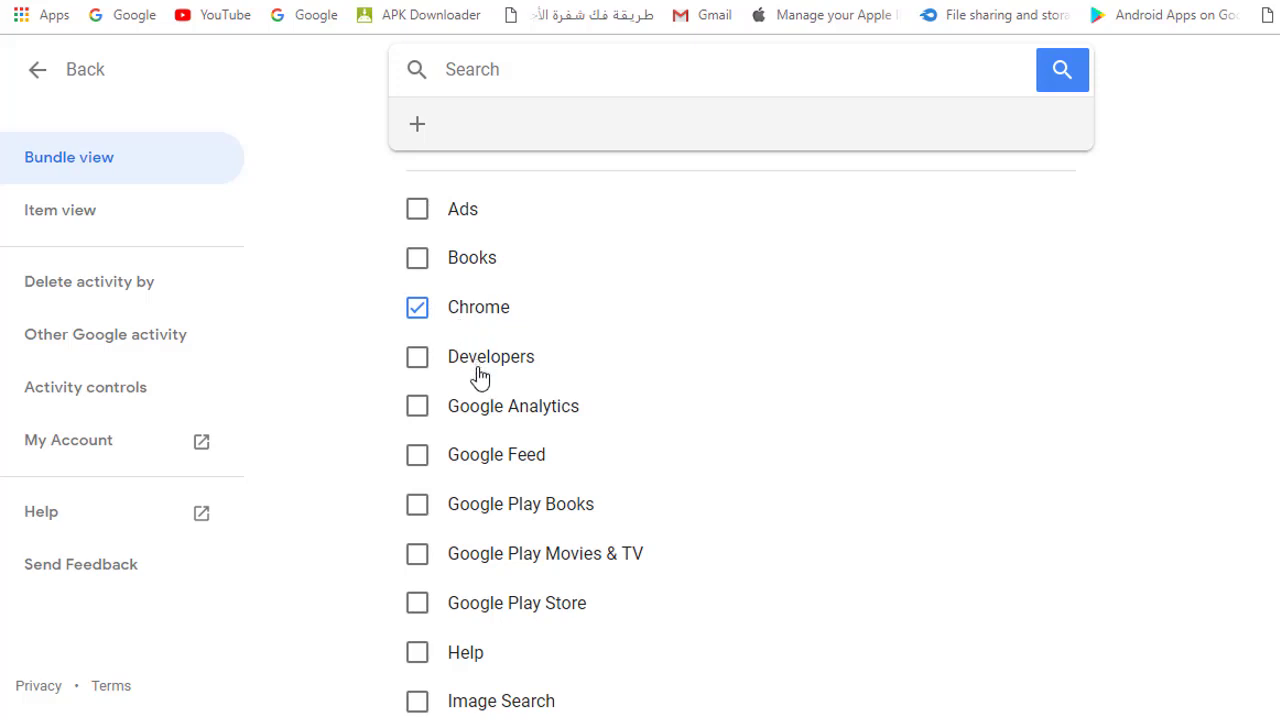
{"action": "scroll", "coordinate": [477, 374], "scroll_direction": "down", "scroll_amount": 2}
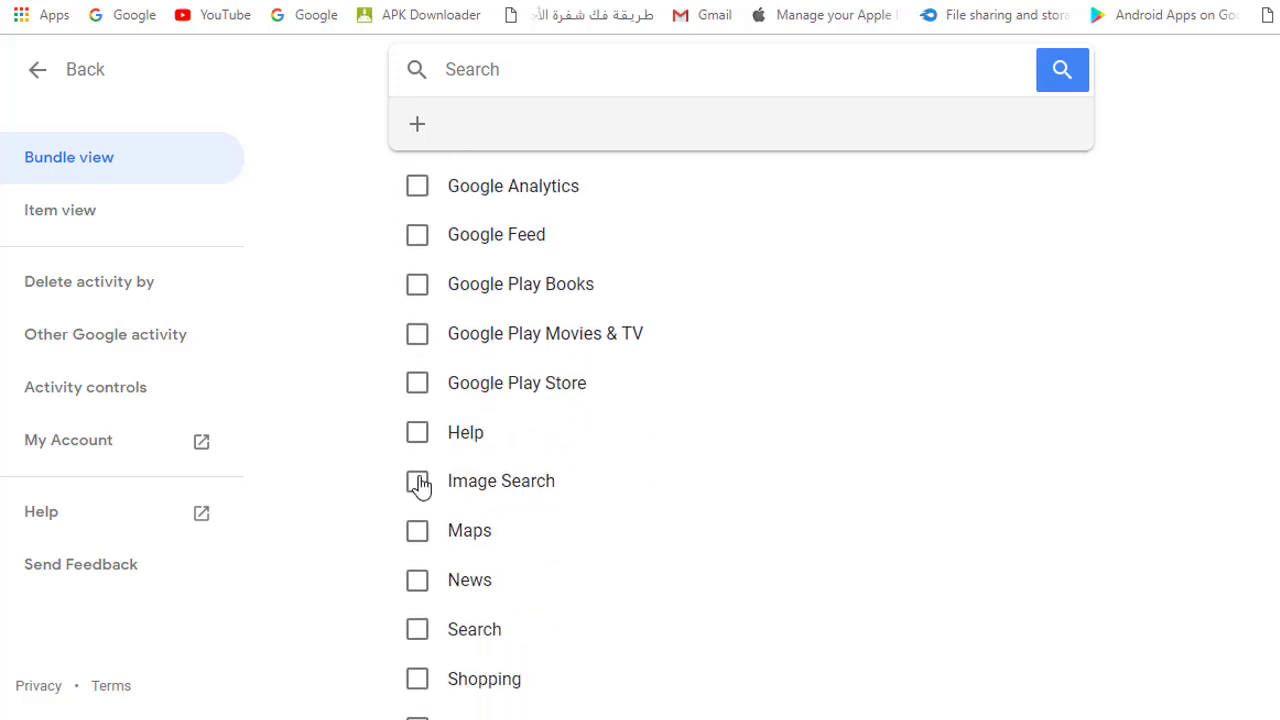
{"action": "left_click", "coordinate": [418, 482]}
{"action": "left_click", "coordinate": [417, 537]}
{"action": "scroll", "coordinate": [600, 630], "scroll_direction": "down", "scroll_amount": 1}
{"action": "left_click", "coordinate": [417, 521]}
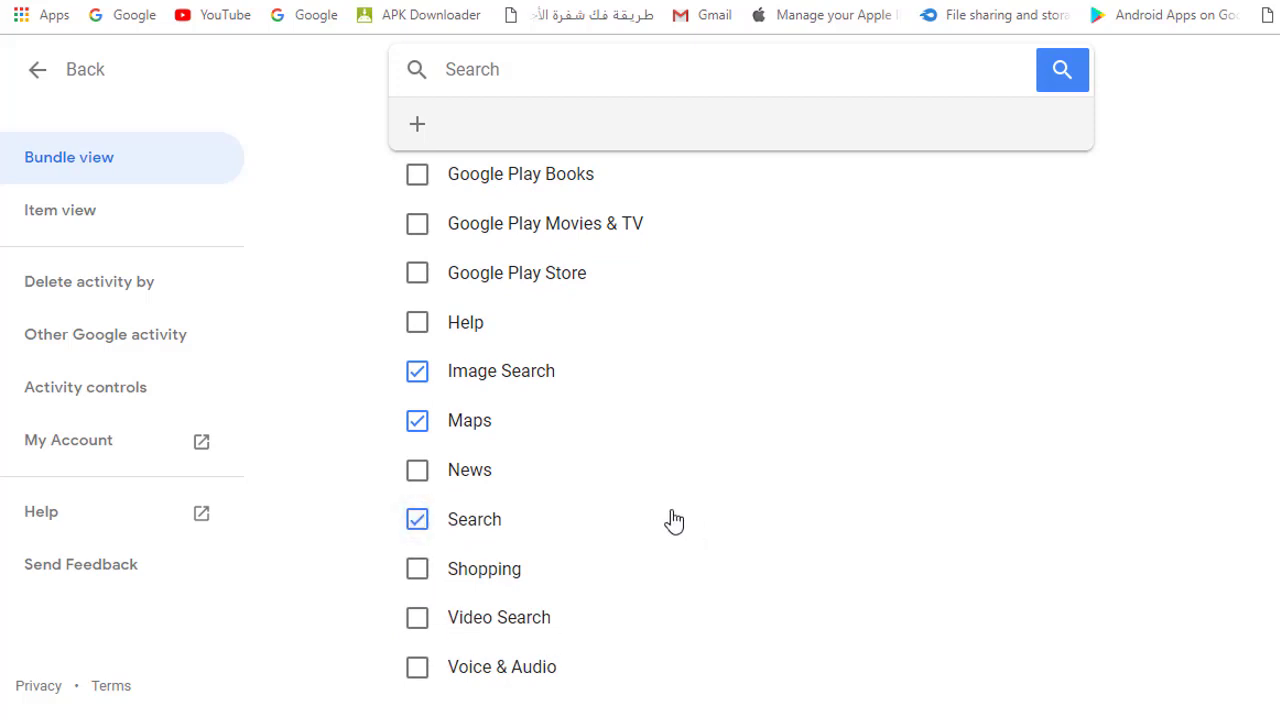
{"action": "scroll", "coordinate": [580, 594], "scroll_direction": "down", "scroll_amount": 1}
{"action": "left_click", "coordinate": [417, 507]}
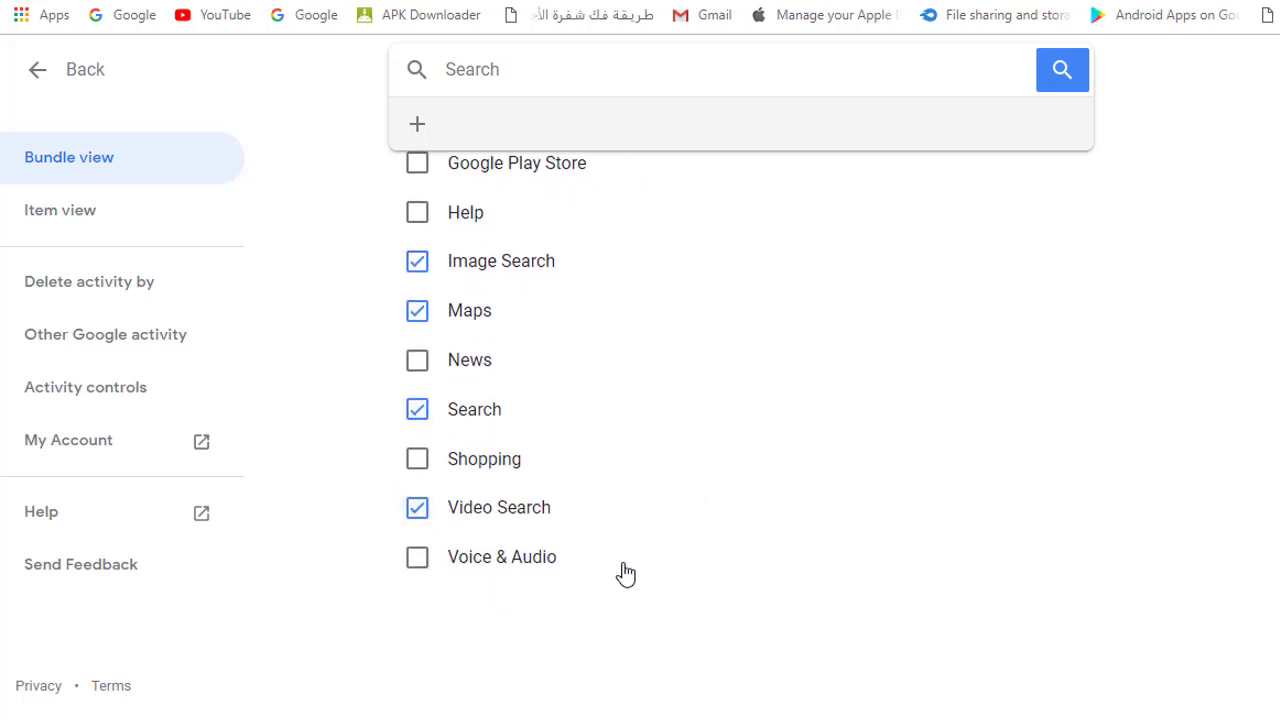
{"action": "scroll", "coordinate": [623, 571], "scroll_direction": "up", "scroll_amount": 7}
{"action": "left_click", "coordinate": [451, 478]}
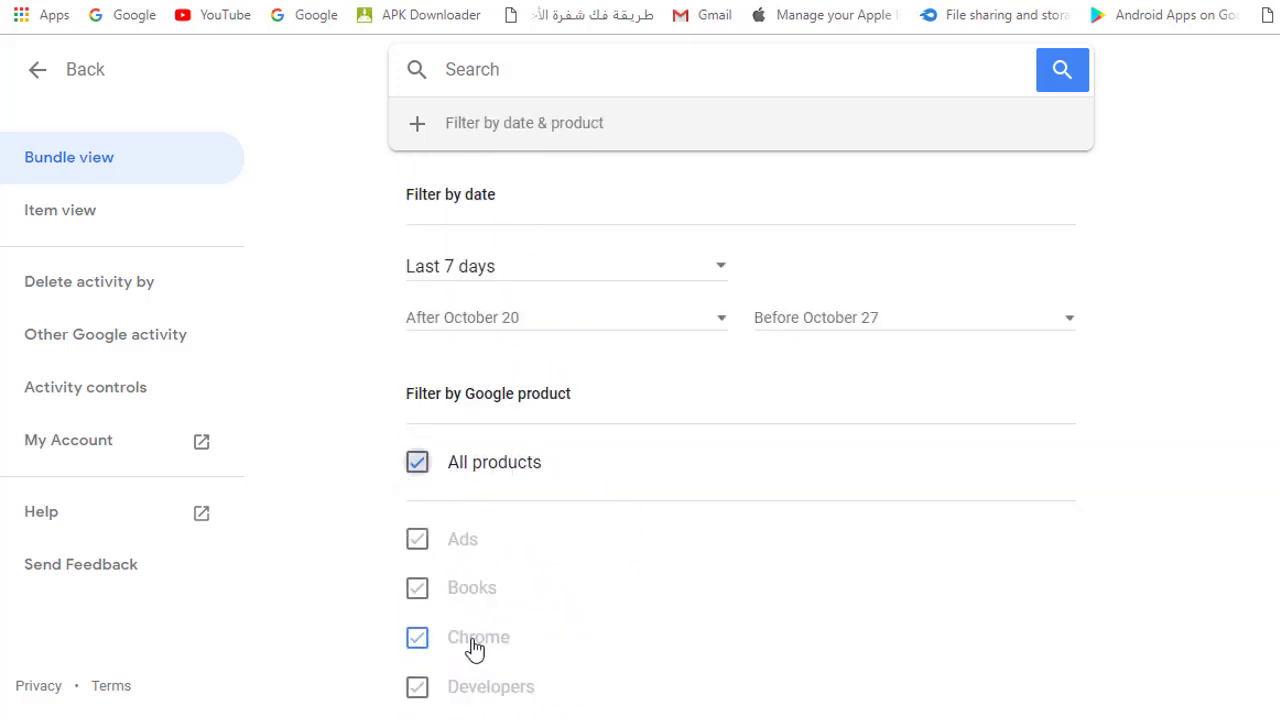
Step: Choose Last 7 days as the date range and run the filtered activity search
{"action": "left_click", "coordinate": [720, 275]}
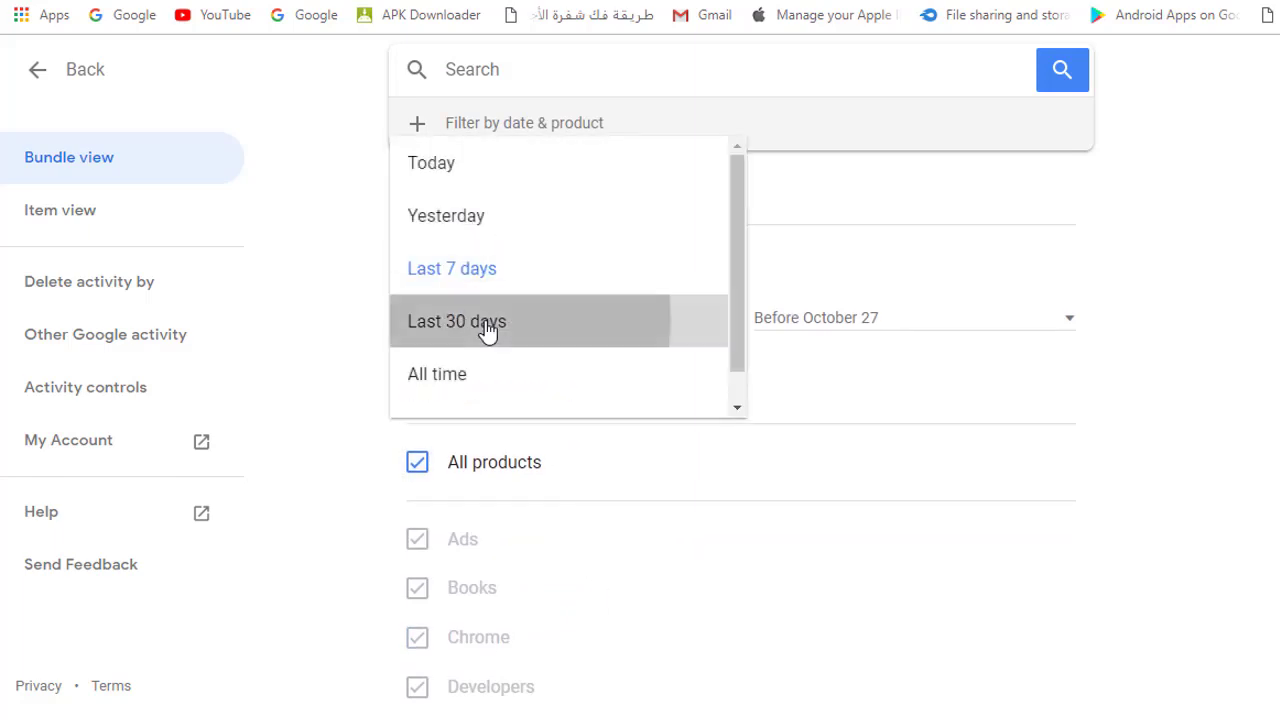
{"action": "scroll", "coordinate": [487, 330], "scroll_direction": "down", "scroll_amount": 1}
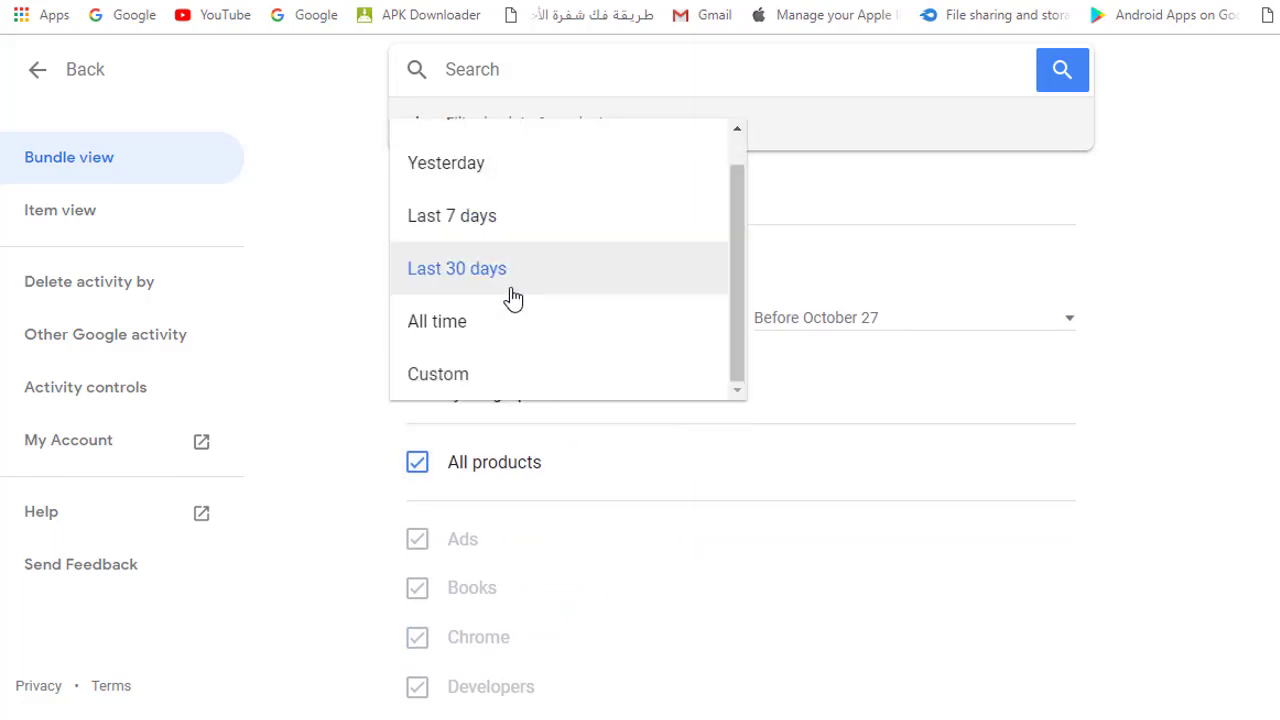
{"action": "left_click", "coordinate": [569, 220]}
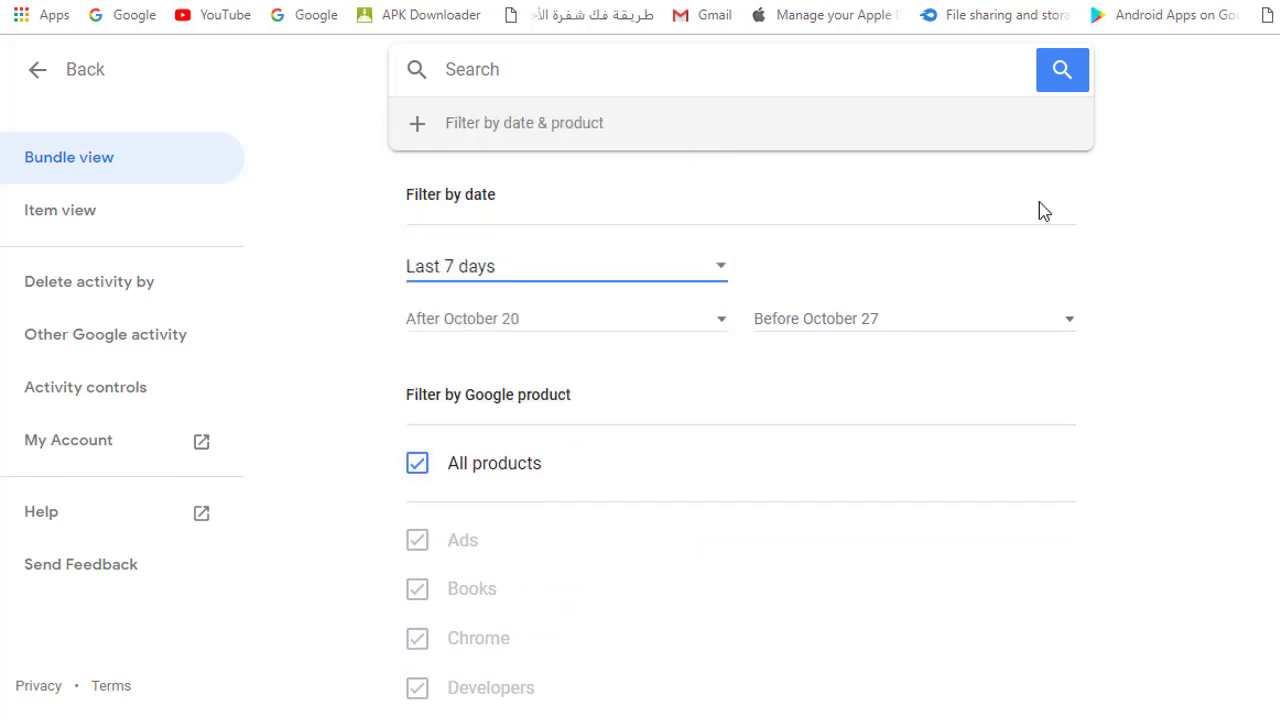
{"action": "left_click", "coordinate": [1064, 76]}
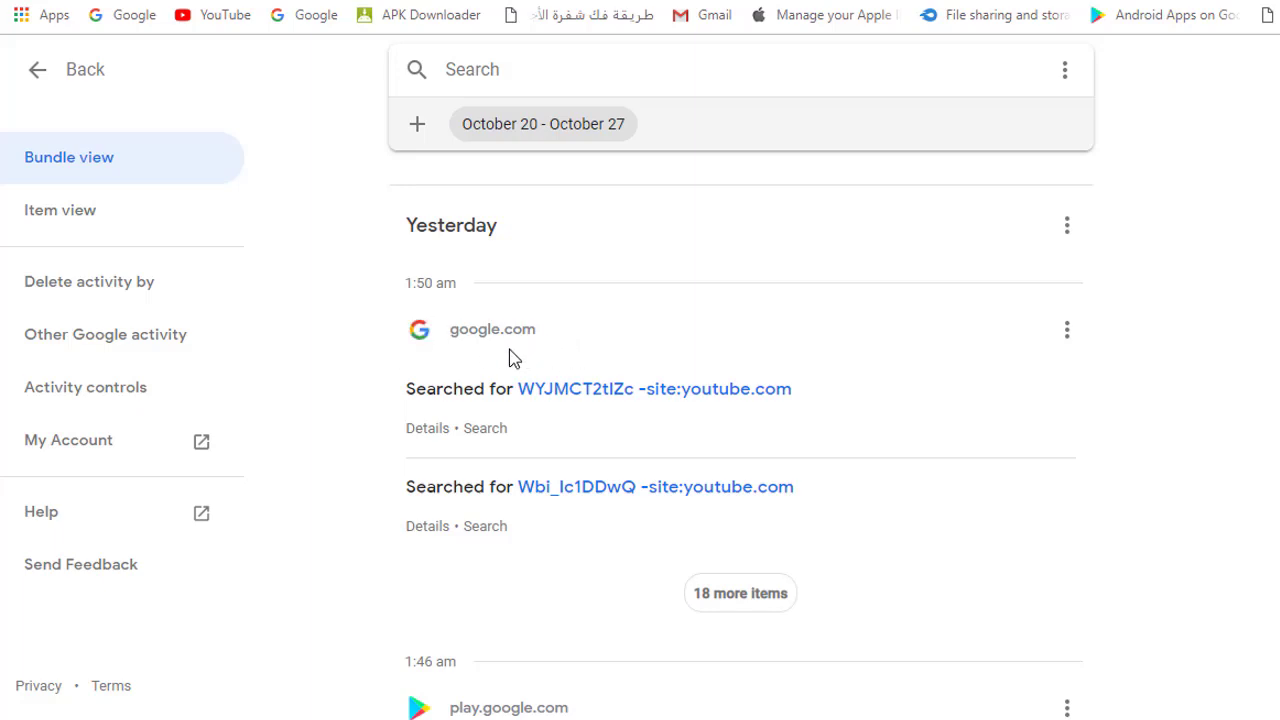
Step: Examine the filtered activity day by day, including searches, visited pages and used apps
{"action": "scroll", "coordinate": [628, 337], "scroll_direction": "down", "scroll_amount": 3}
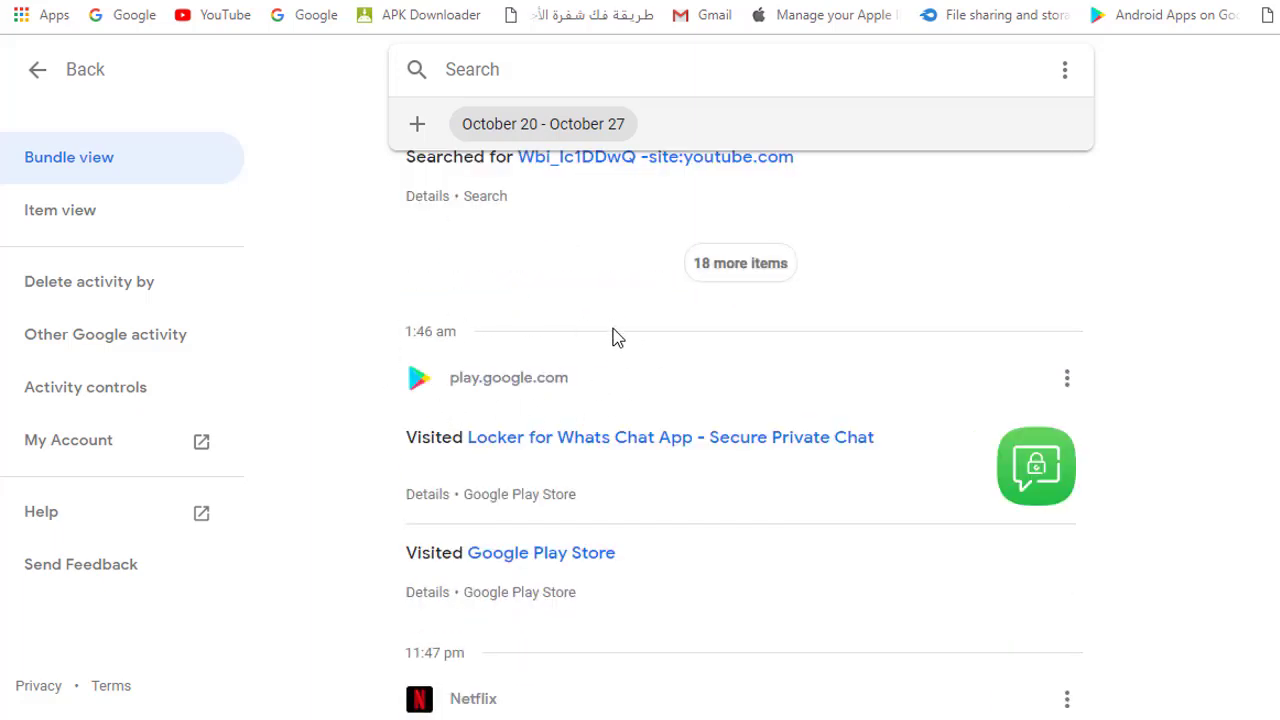
{"action": "scroll", "coordinate": [617, 337], "scroll_direction": "down", "scroll_amount": 2}
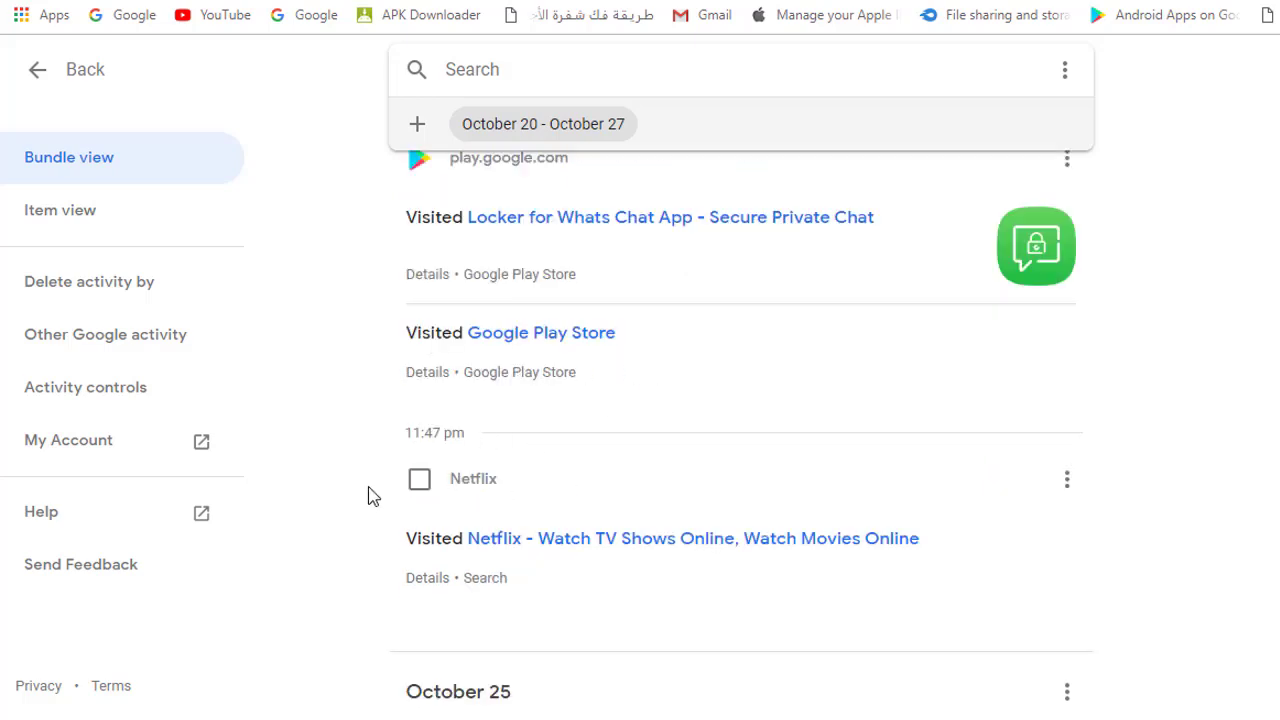
{"action": "scroll", "coordinate": [590, 498], "scroll_direction": "down", "scroll_amount": 2}
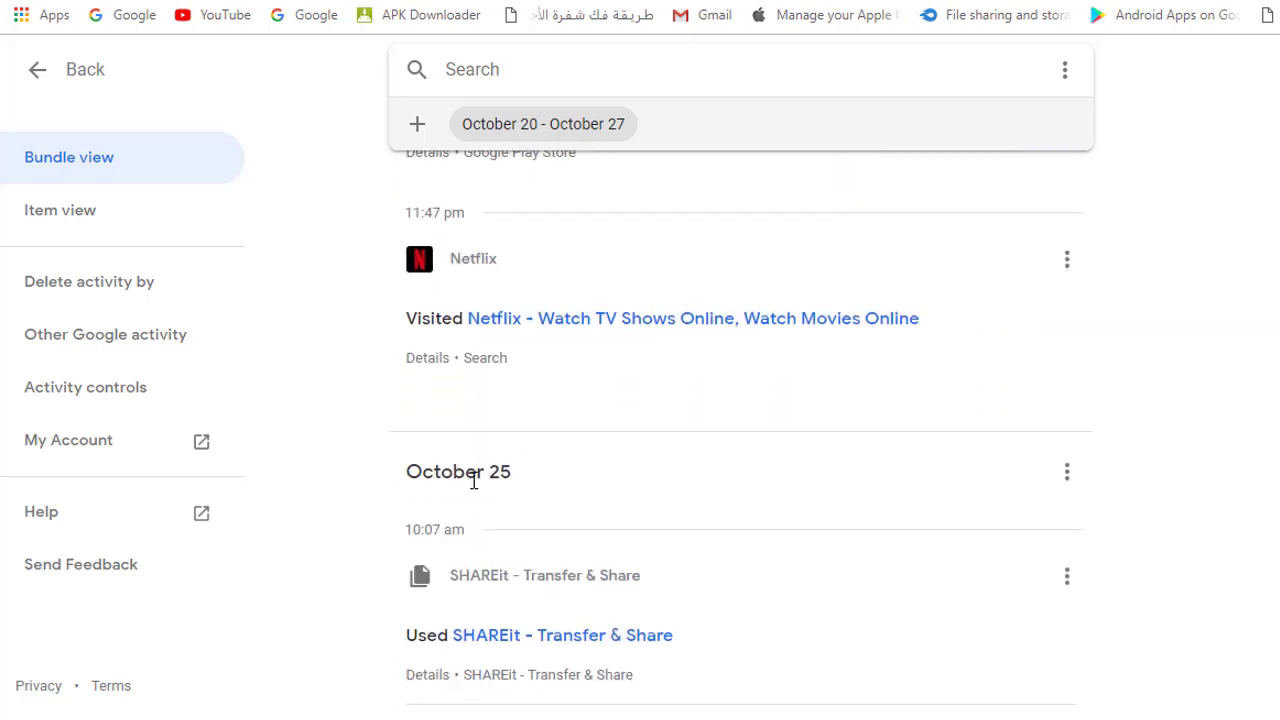
{"action": "scroll", "coordinate": [561, 481], "scroll_direction": "up", "scroll_amount": 1}
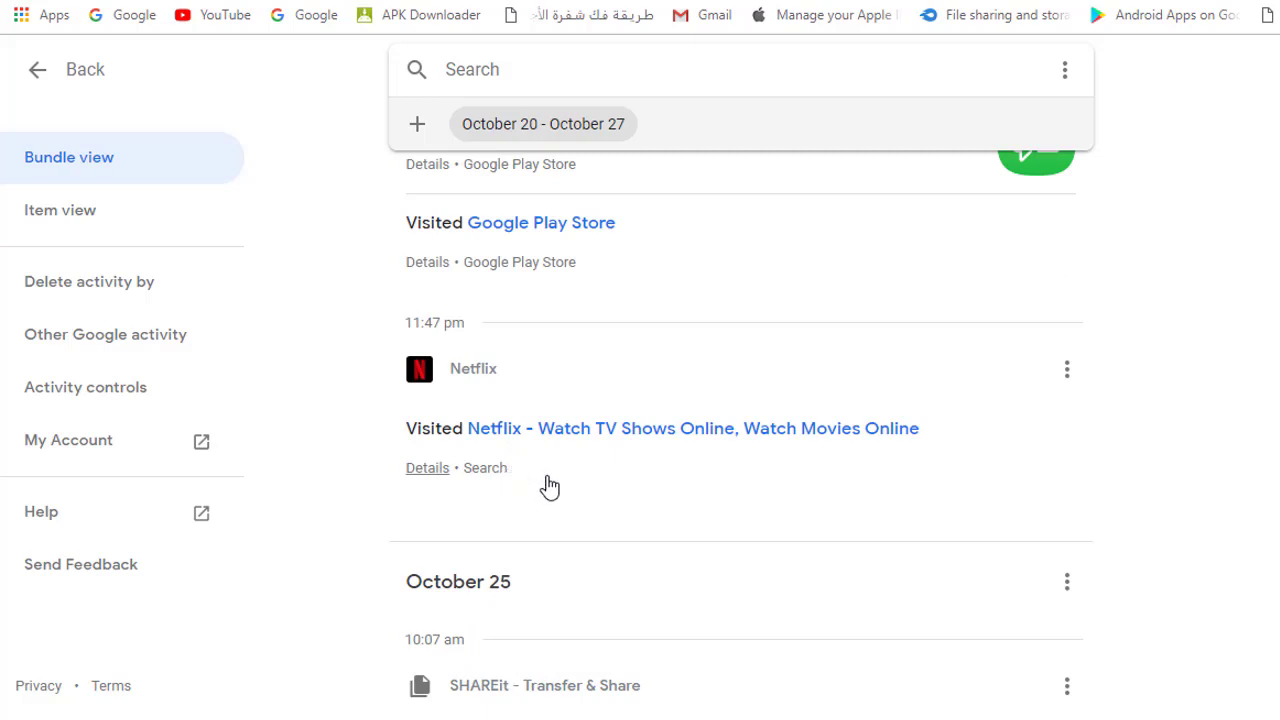
{"action": "scroll", "coordinate": [584, 504], "scroll_direction": "down", "scroll_amount": 2}
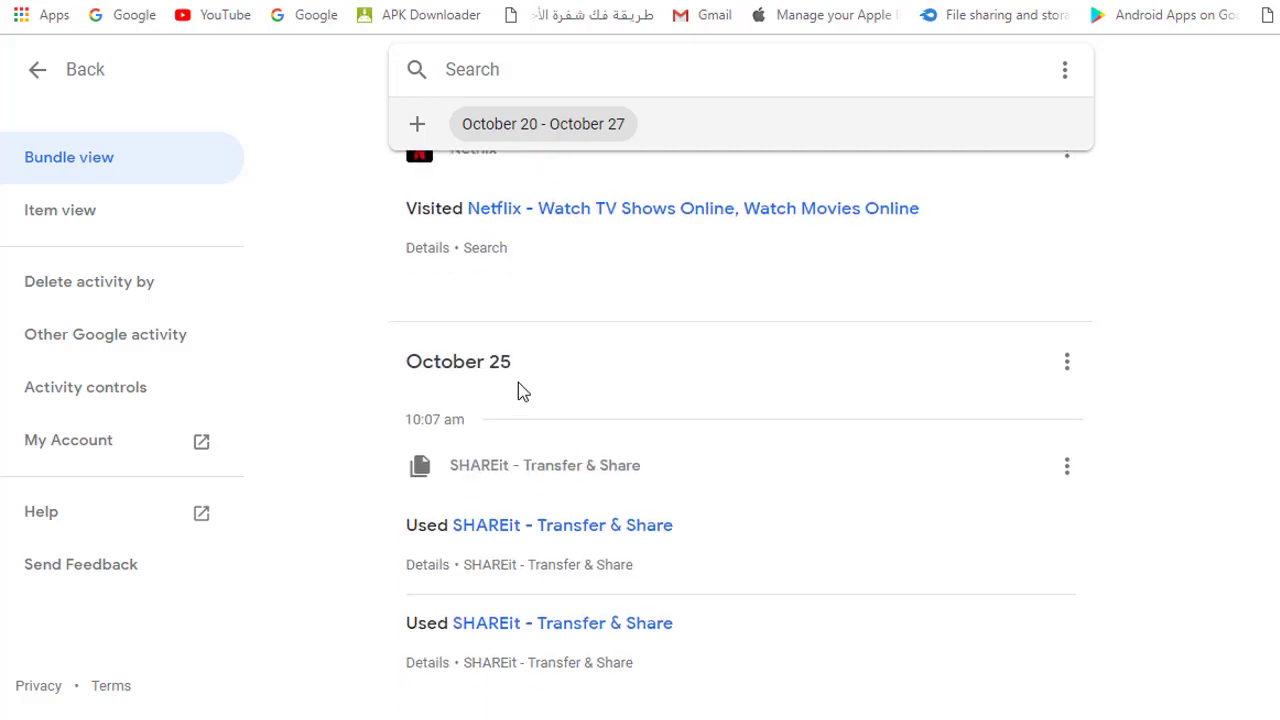
{"action": "scroll", "coordinate": [518, 390], "scroll_direction": "down", "scroll_amount": 1}
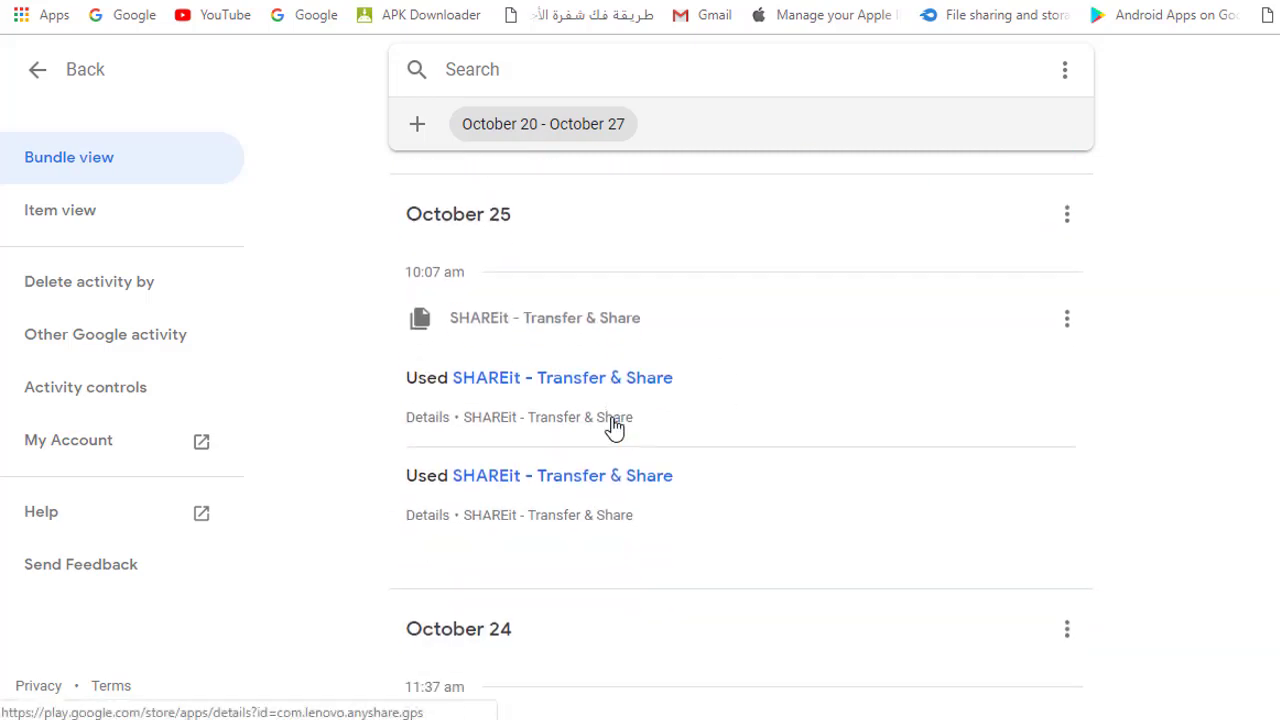
{"action": "scroll", "coordinate": [480, 543], "scroll_direction": "down", "scroll_amount": 2}
{"action": "scroll", "coordinate": [486, 480], "scroll_direction": "down", "scroll_amount": 1}
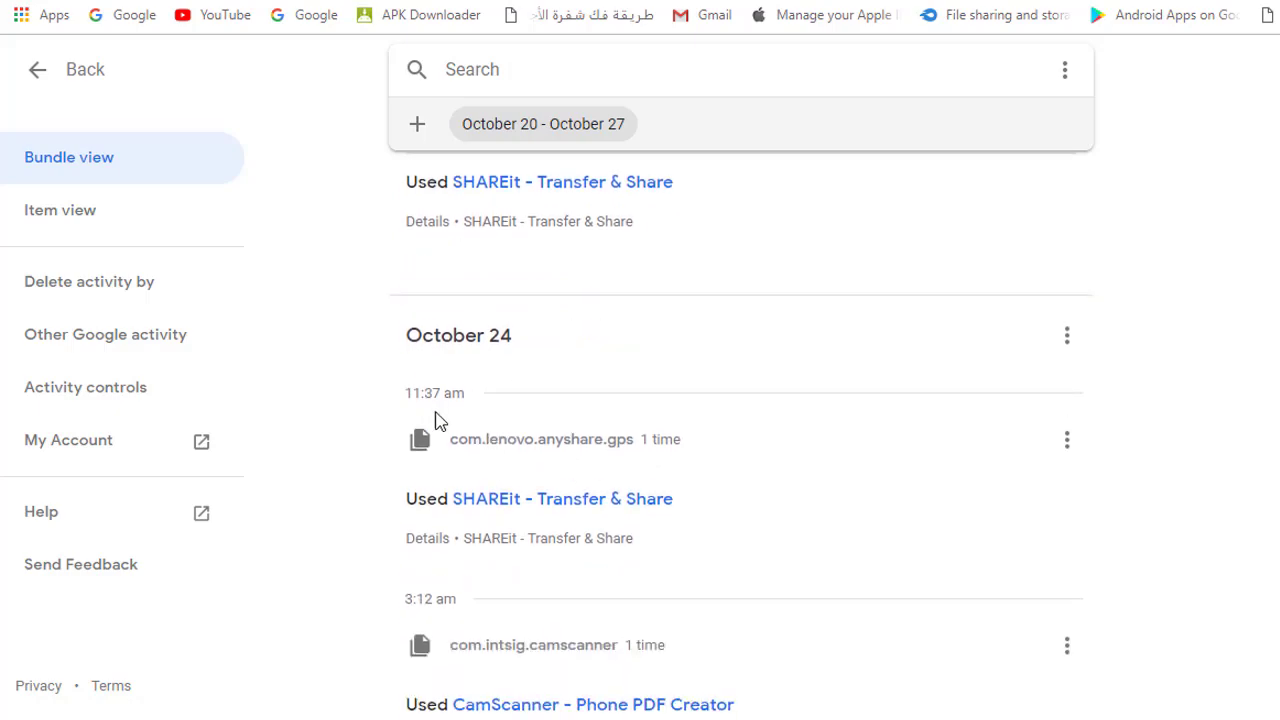
{"action": "scroll", "coordinate": [520, 460], "scroll_direction": "down", "scroll_amount": 4}
{"action": "scroll", "coordinate": [760, 520], "scroll_direction": "down", "scroll_amount": 2}
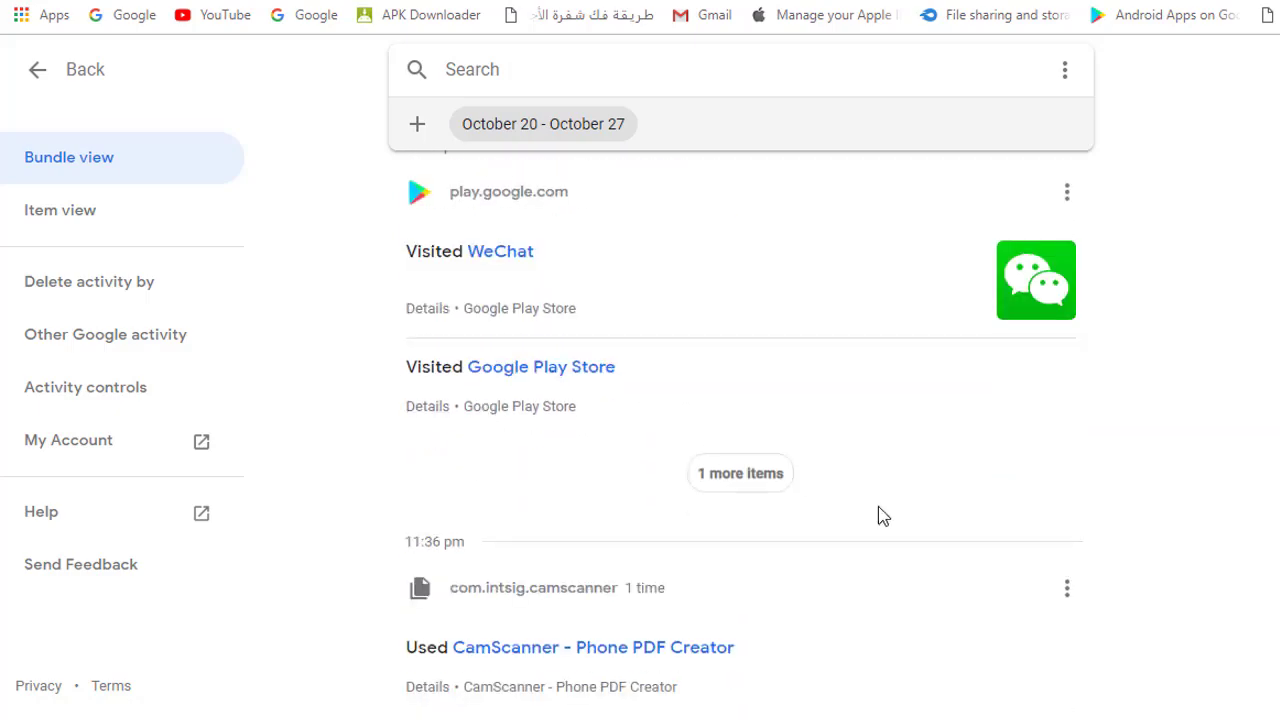
Step: Examine the older filtered activity entries, including those for October 22 and October 21
{"action": "scroll", "coordinate": [878, 510], "scroll_direction": "down", "scroll_amount": 10}
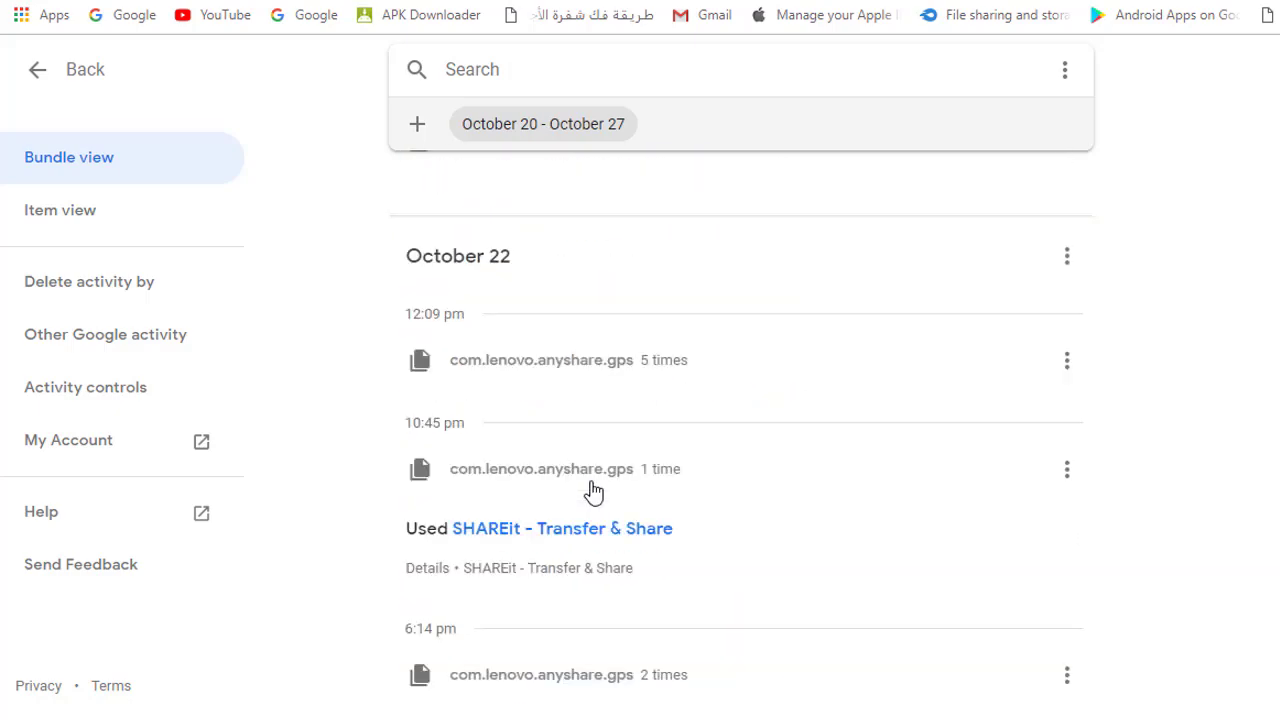
{"action": "scroll", "coordinate": [593, 490], "scroll_direction": "down", "scroll_amount": 5}
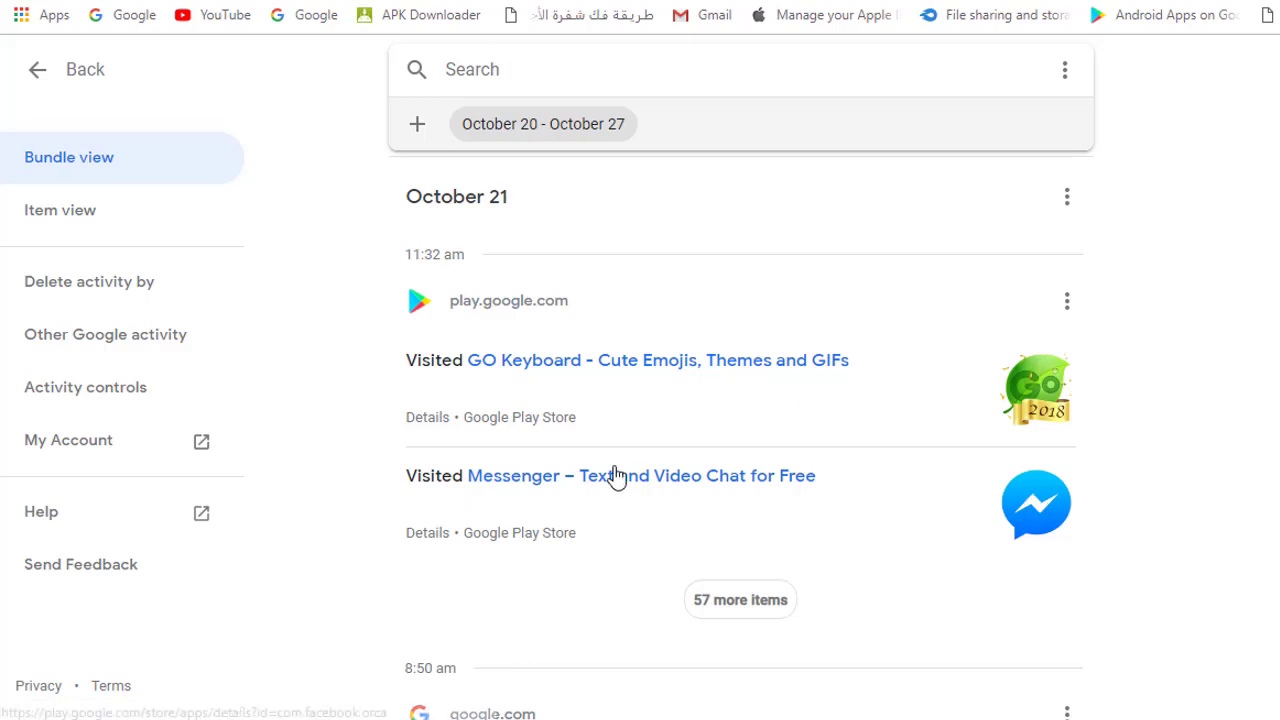
{"action": "scroll", "coordinate": [614, 476], "scroll_direction": "down", "scroll_amount": 15}
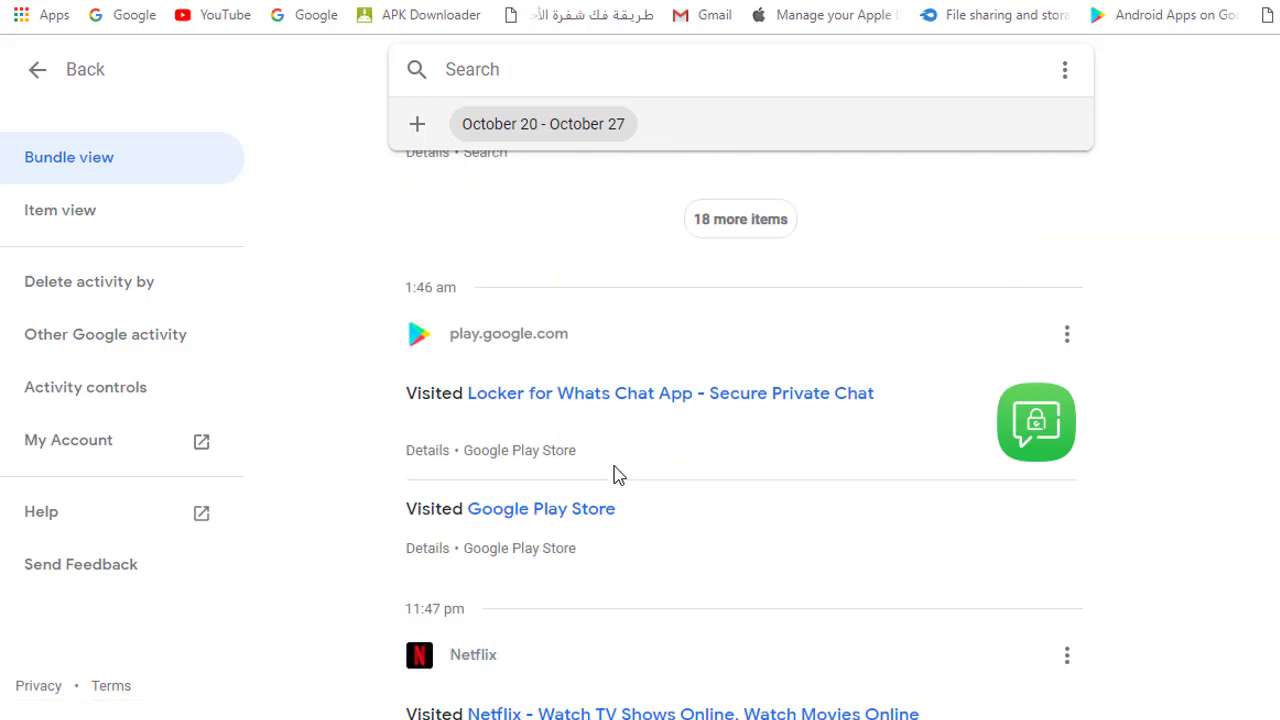
{"action": "scroll", "coordinate": [614, 476], "scroll_direction": "up", "scroll_amount": 4}
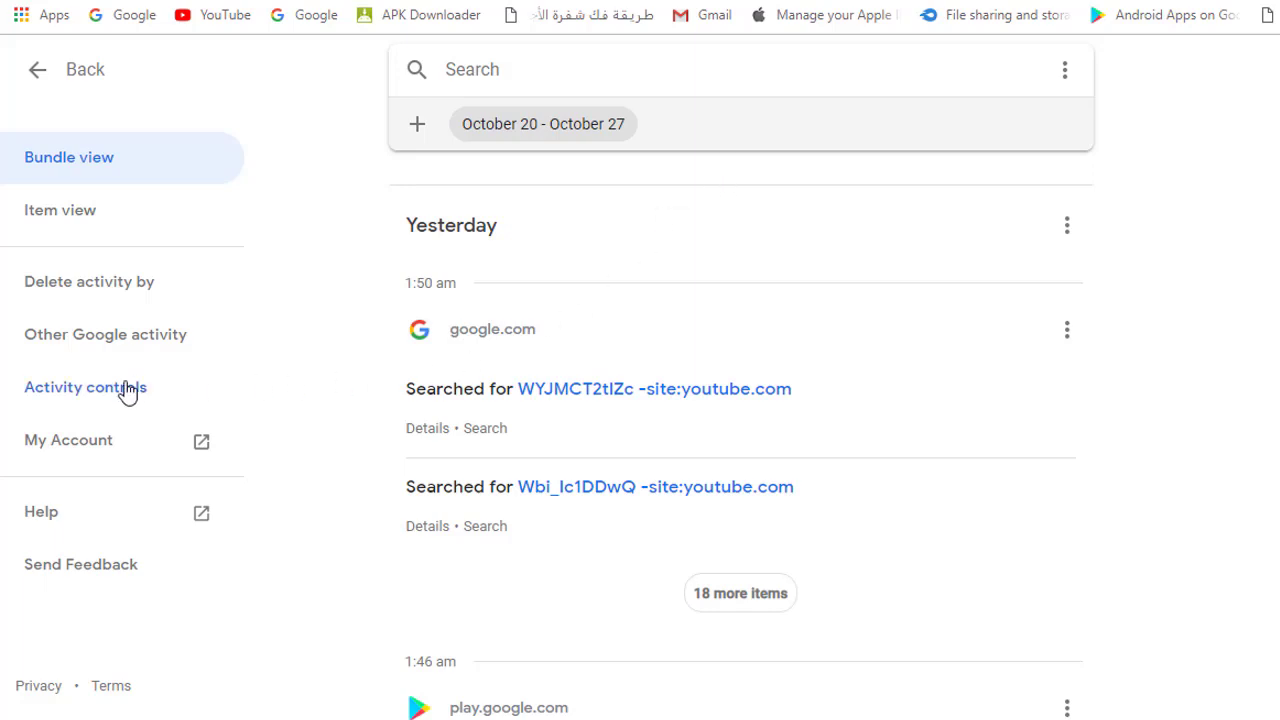
Step: Open the options for deleting activity and set the date range for deletion to All time
{"action": "left_click", "coordinate": [90, 287]}
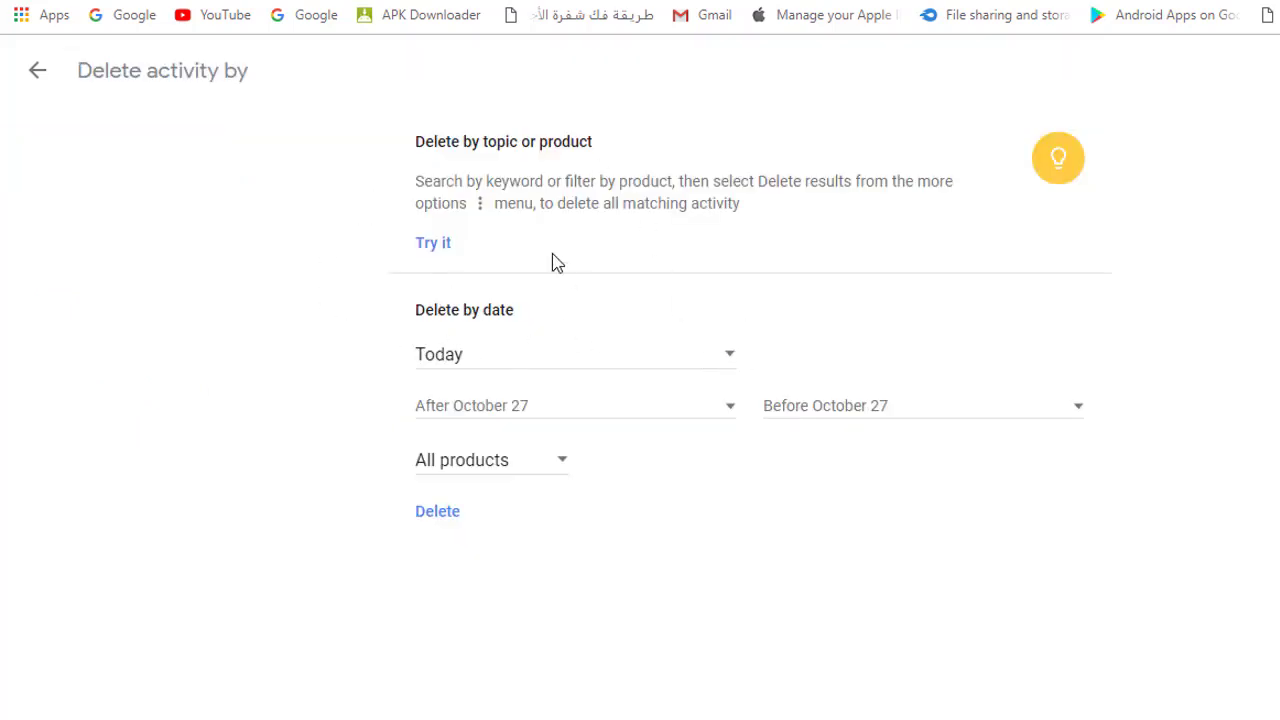
{"action": "left_click", "coordinate": [731, 354]}
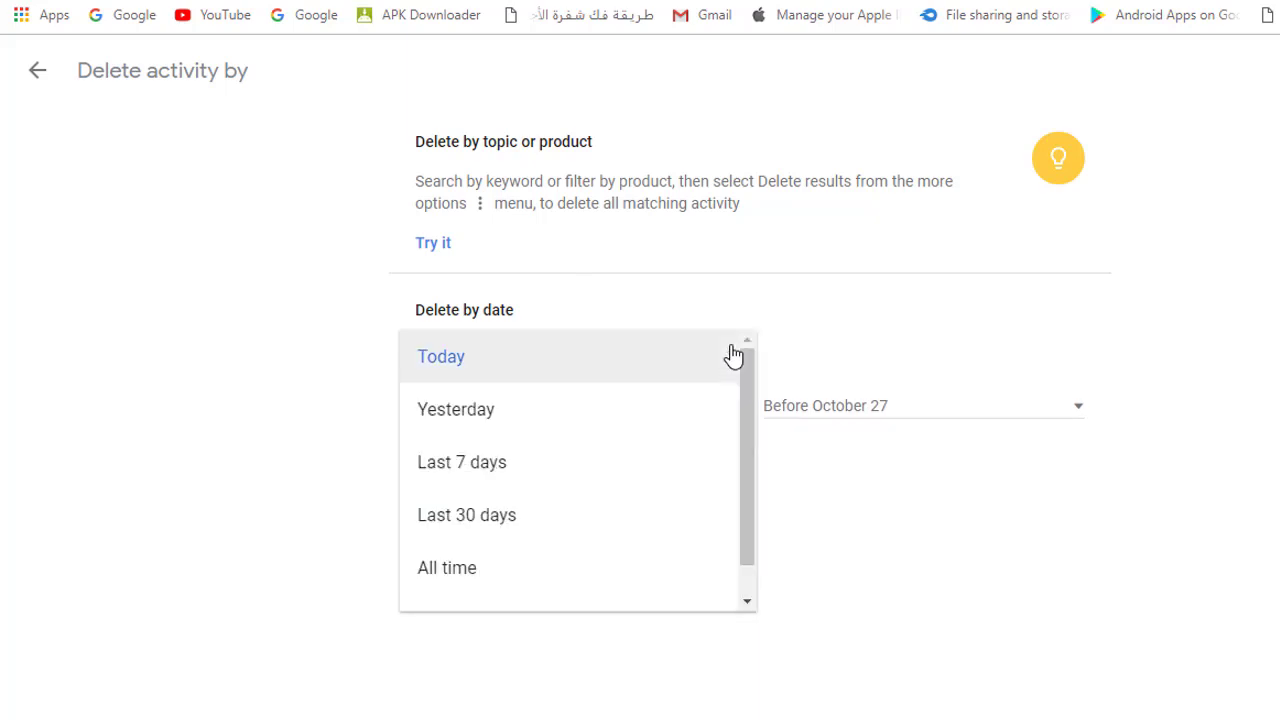
{"action": "left_click", "coordinate": [453, 569]}
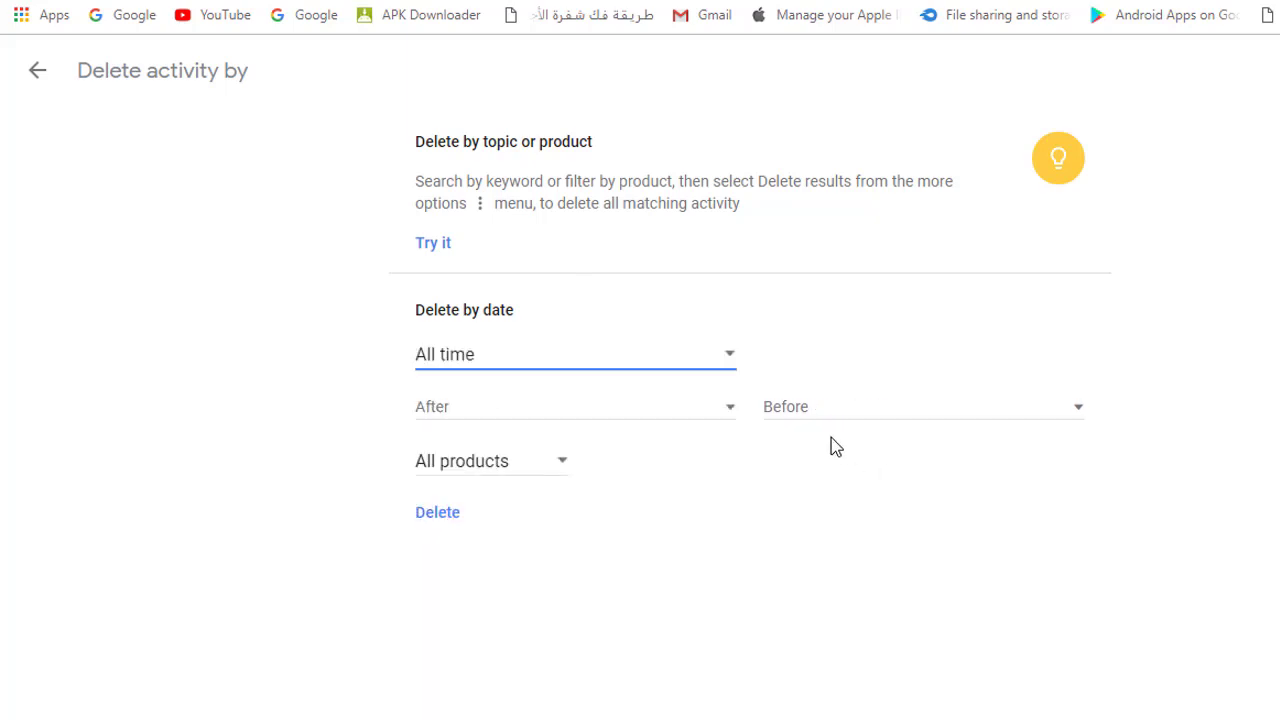
{"action": "left_click", "coordinate": [727, 408]}
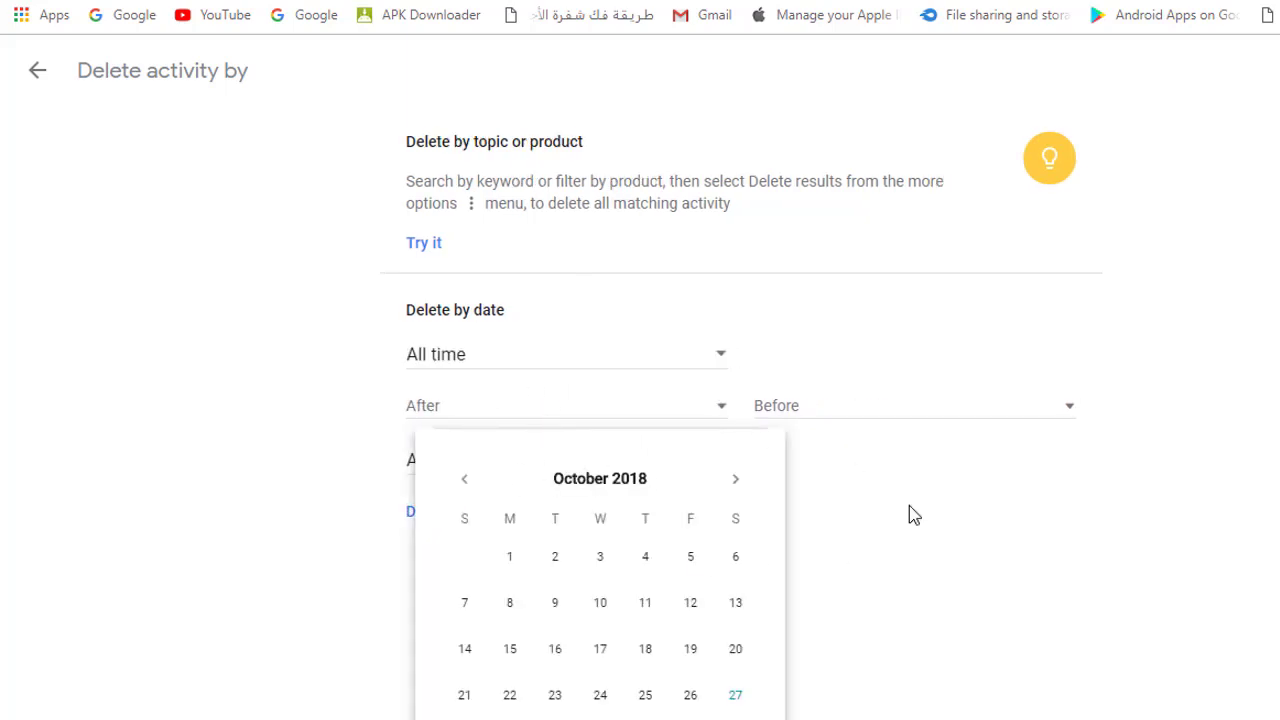
{"action": "left_click", "coordinate": [909, 508]}
Step: Review the products available for deletion, leaving All products selected
{"action": "left_click", "coordinate": [560, 463]}
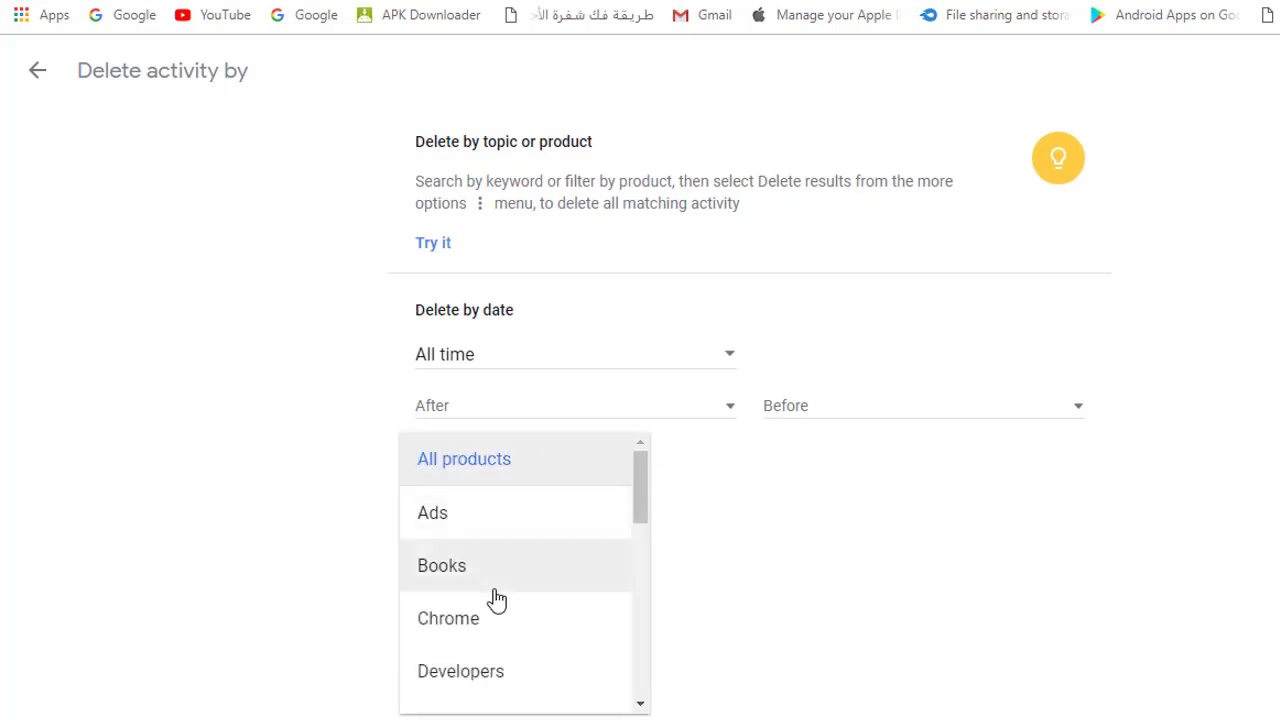
{"action": "scroll", "coordinate": [494, 600], "scroll_direction": "down", "scroll_amount": 3}
{"action": "scroll", "coordinate": [494, 557], "scroll_direction": "up", "scroll_amount": 3}
{"action": "scroll", "coordinate": [526, 606], "scroll_direction": "down", "scroll_amount": 6}
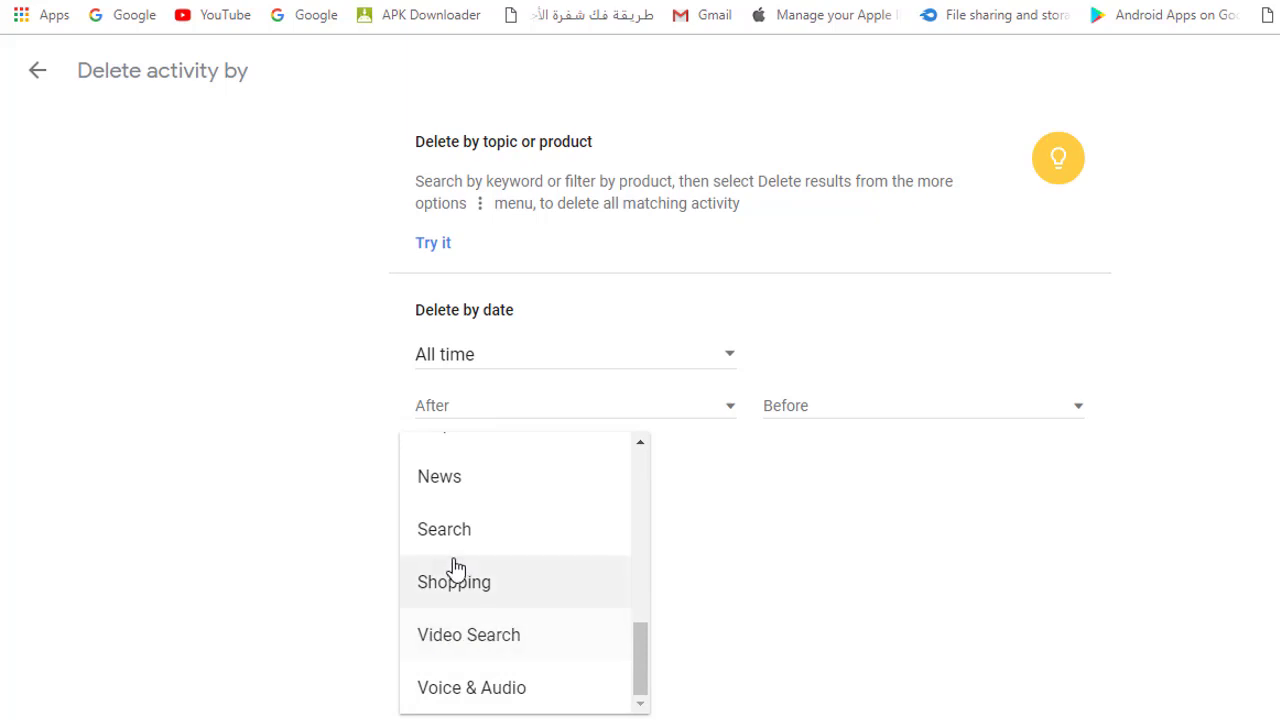
{"action": "scroll", "coordinate": [466, 551], "scroll_direction": "up", "scroll_amount": 1}
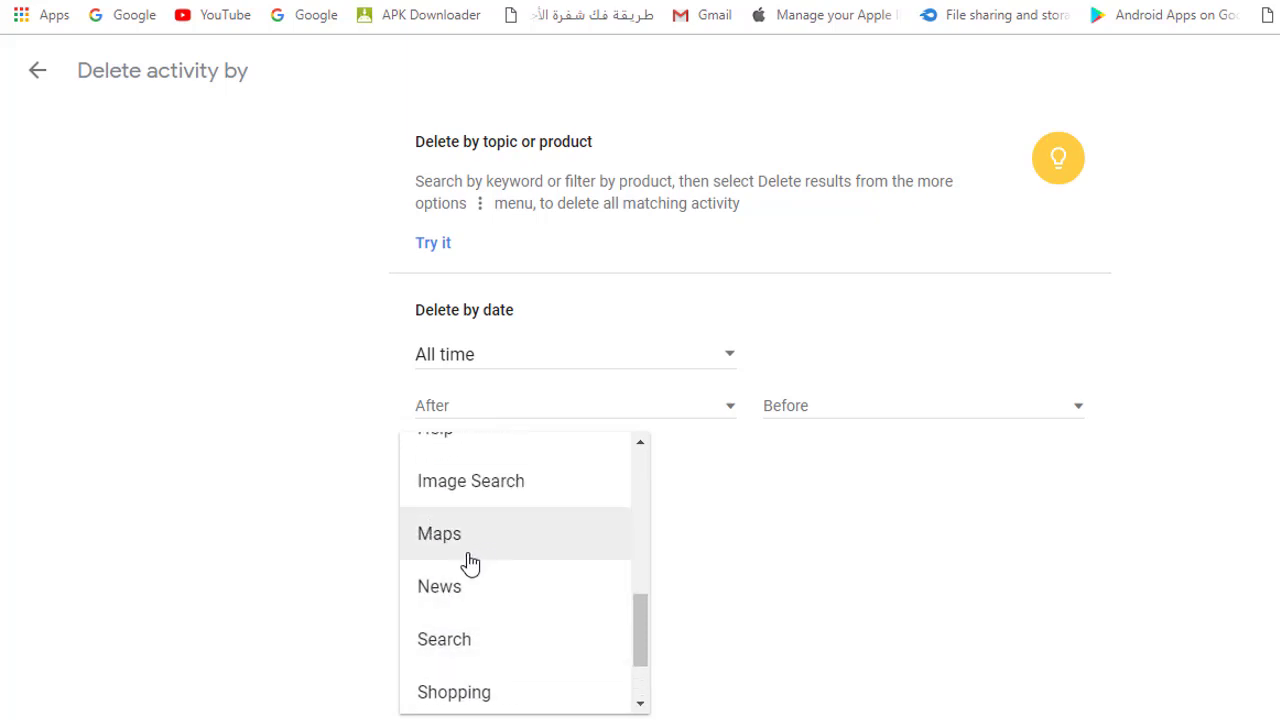
{"action": "scroll", "coordinate": [466, 563], "scroll_direction": "up", "scroll_amount": 1}
{"action": "key", "text": "Escape"}
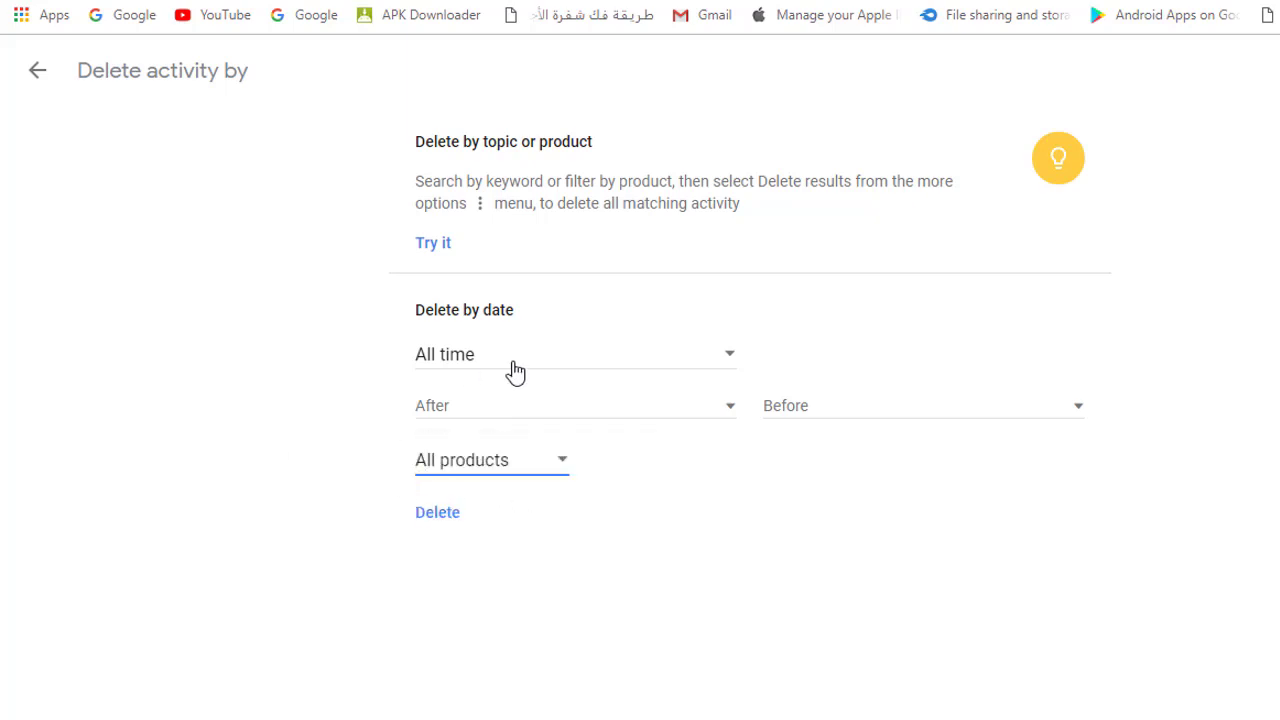
Step: Delete the activity of all products for all time, and dismiss the notice about activity controls
{"action": "left_click", "coordinate": [443, 516]}
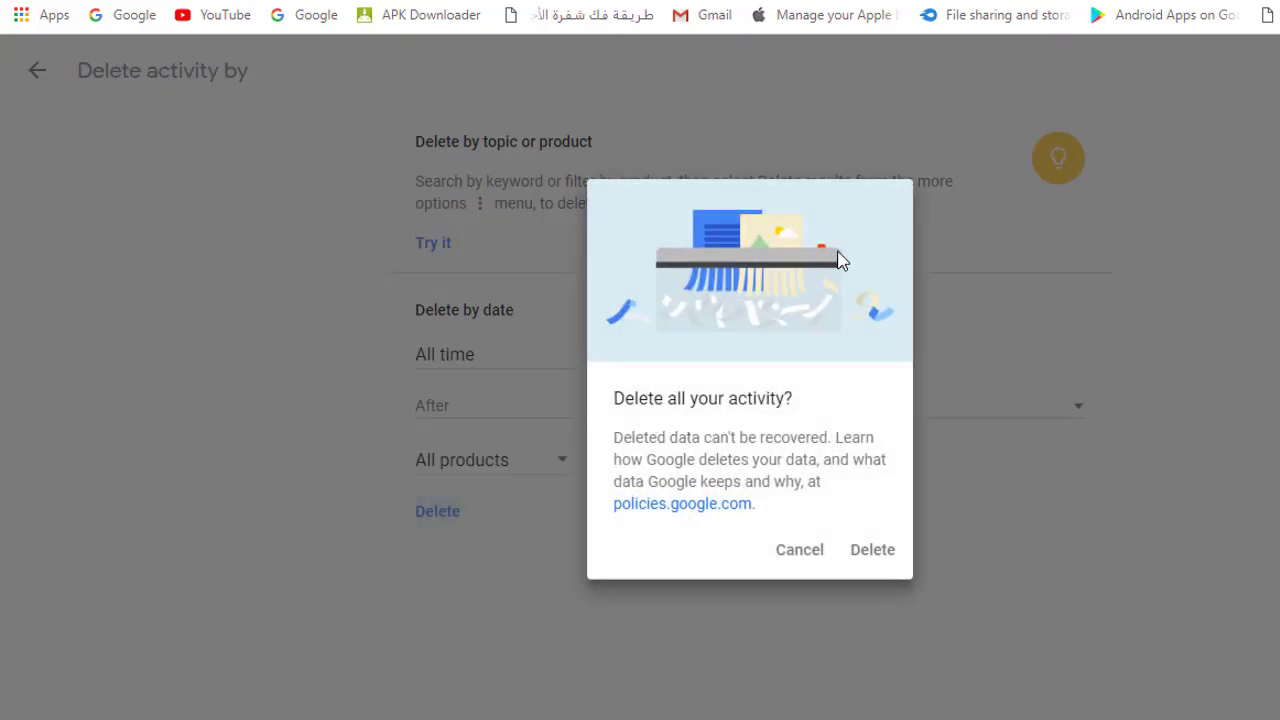
{"action": "left_click", "coordinate": [878, 556]}
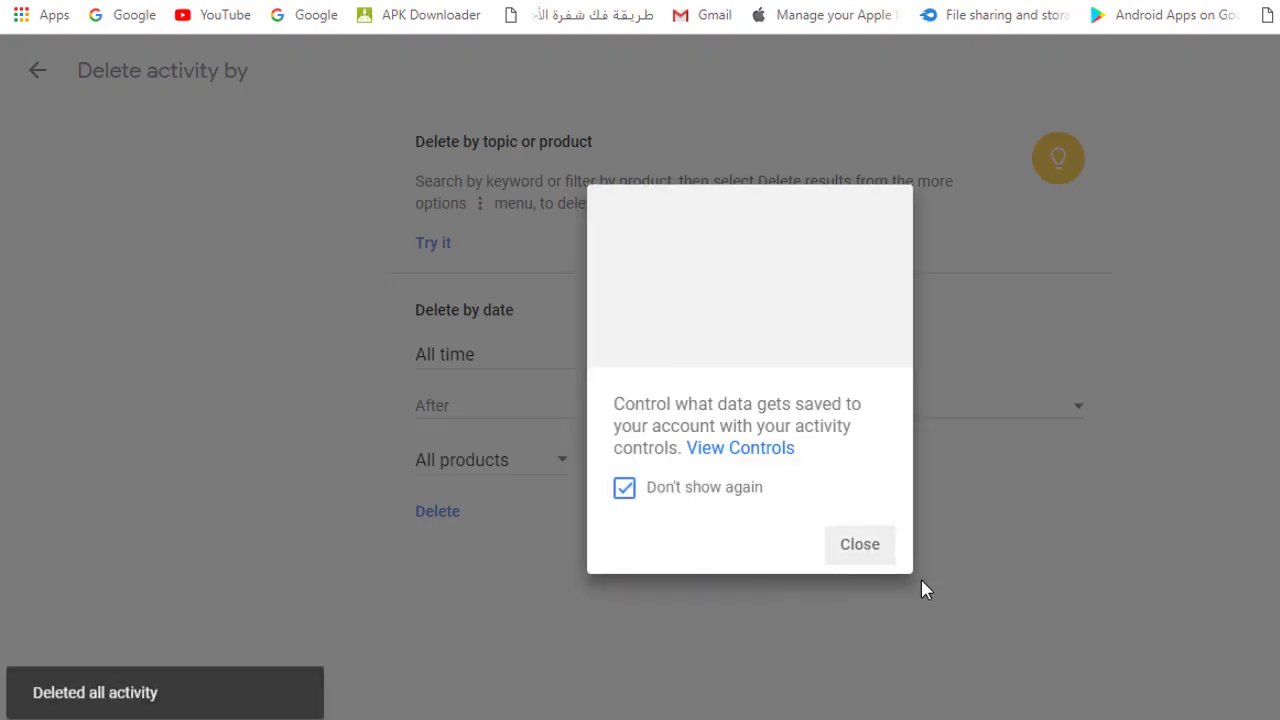
{"action": "left_click", "coordinate": [860, 545]}
Step: Return to the activity list and load myactivity.google.com/myactivity without the date parameters in the address
{"action": "left_click", "coordinate": [18, 48]}
{"action": "left_click_drag", "start_coordinate": [704, 48], "coordinate": [395, 48]}
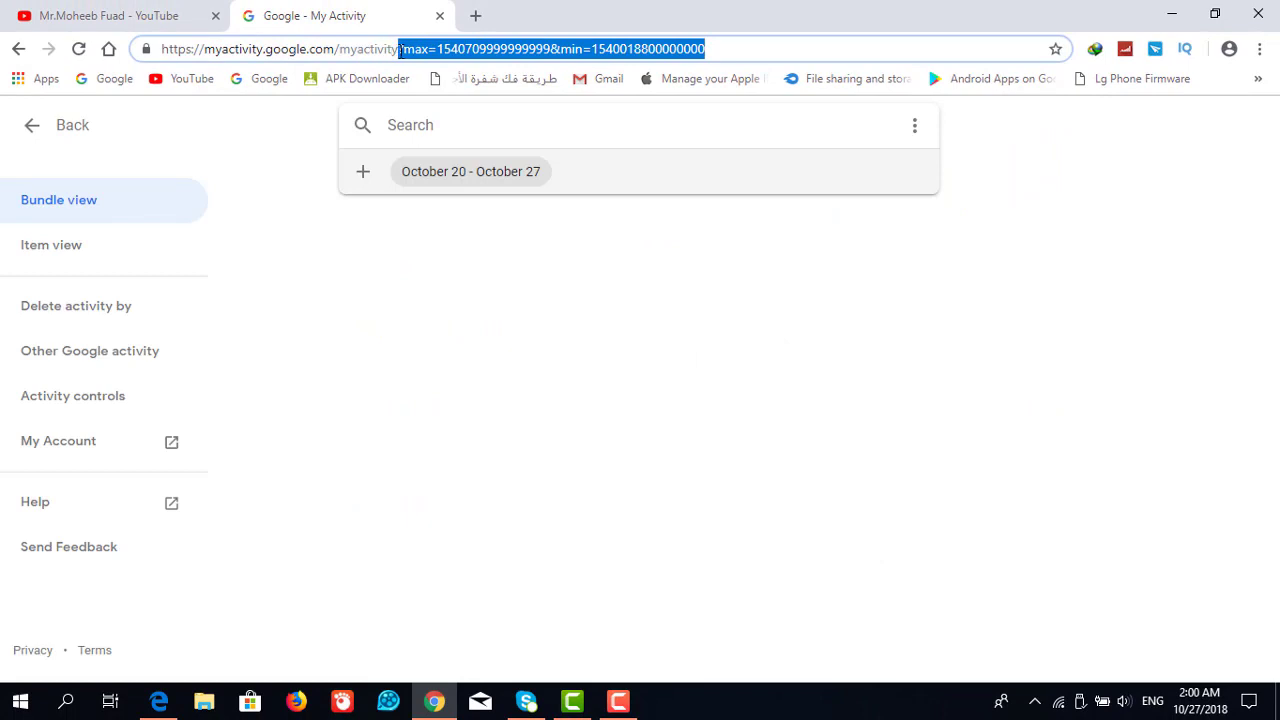
{"action": "key", "text": "BackSpace"}
{"action": "key", "text": "Return"}
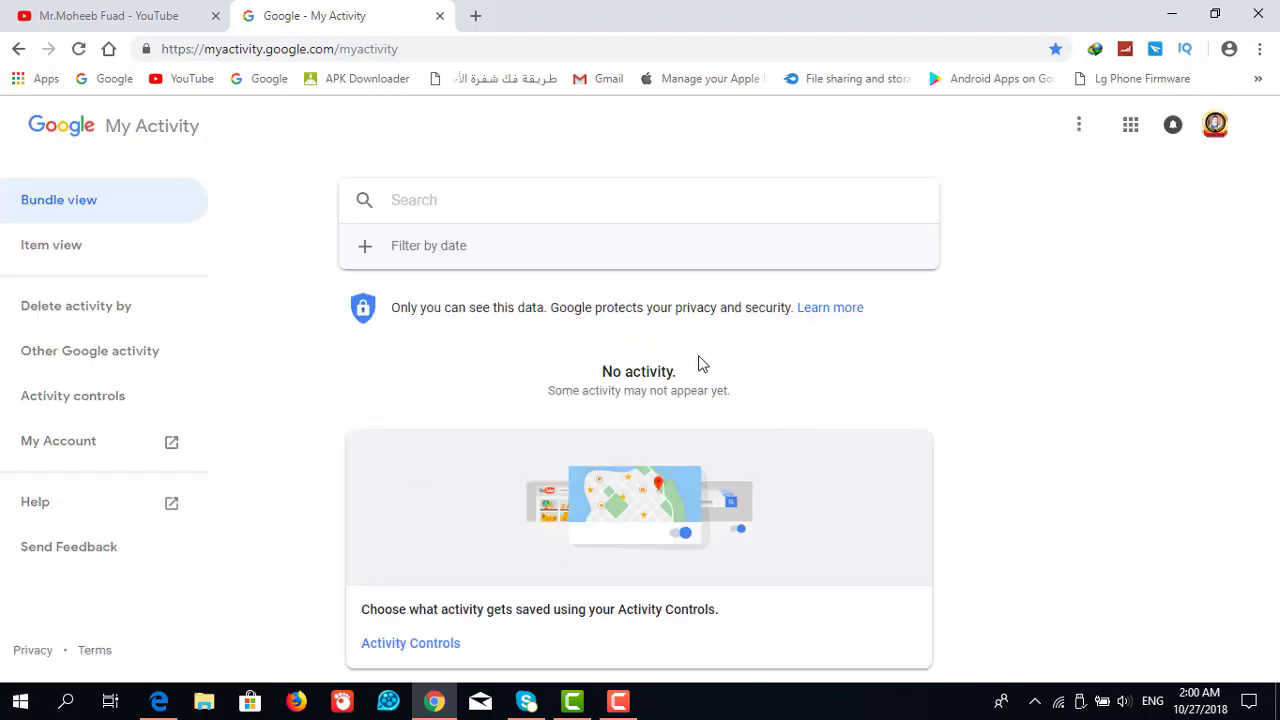
{"action": "scroll", "coordinate": [508, 409], "scroll_direction": "down", "scroll_amount": 1}
{"action": "scroll", "coordinate": [510, 410], "scroll_direction": "up", "scroll_amount": 1}
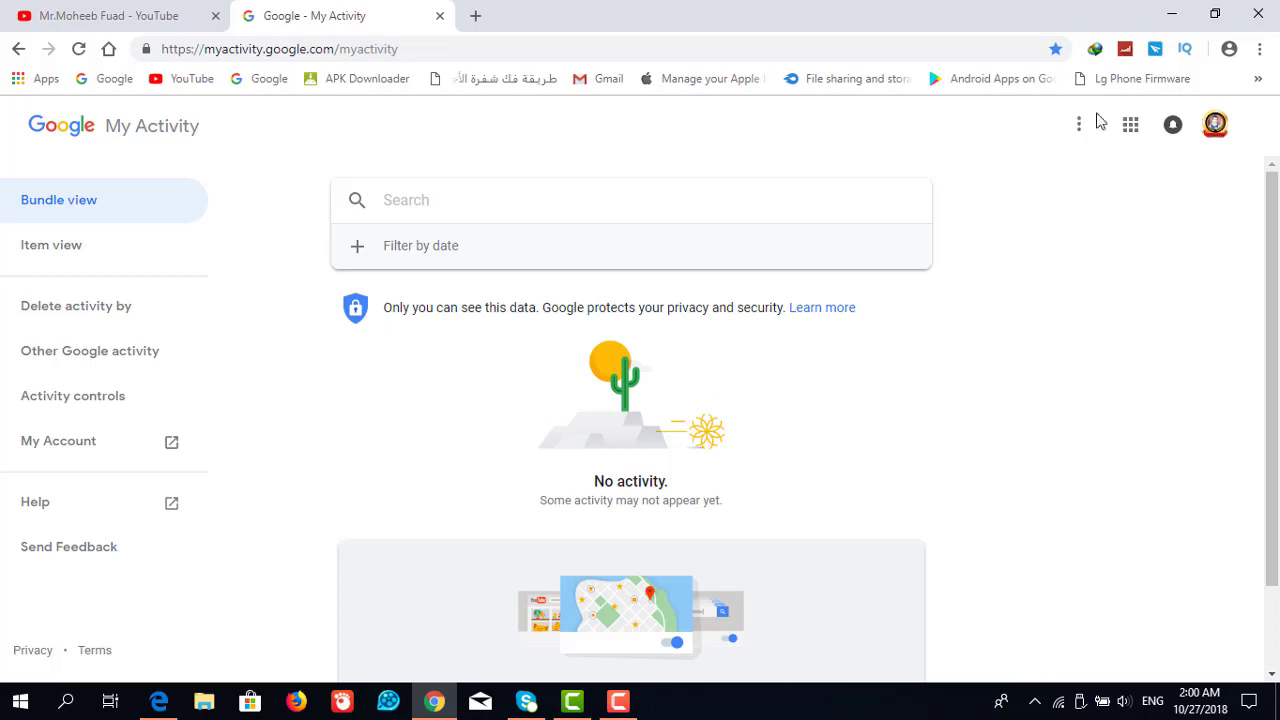
{"action": "left_click", "coordinate": [1130, 124]}
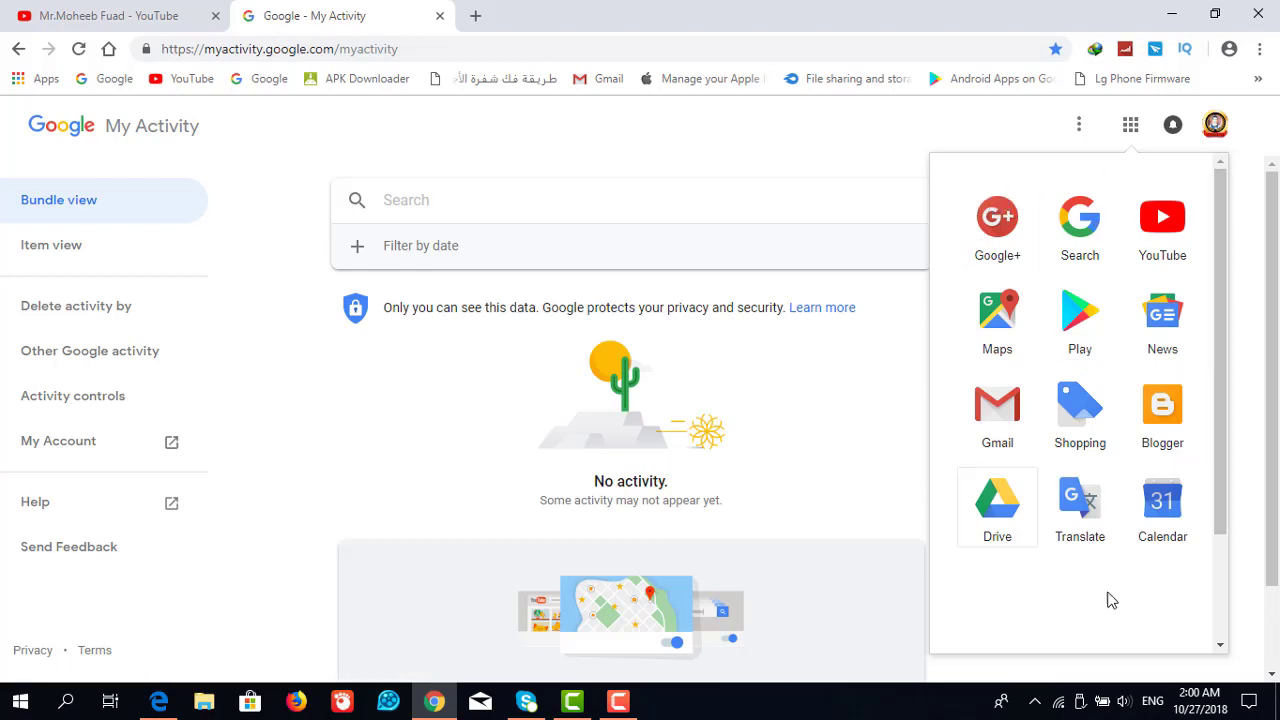
{"action": "left_click", "coordinate": [714, 149]}
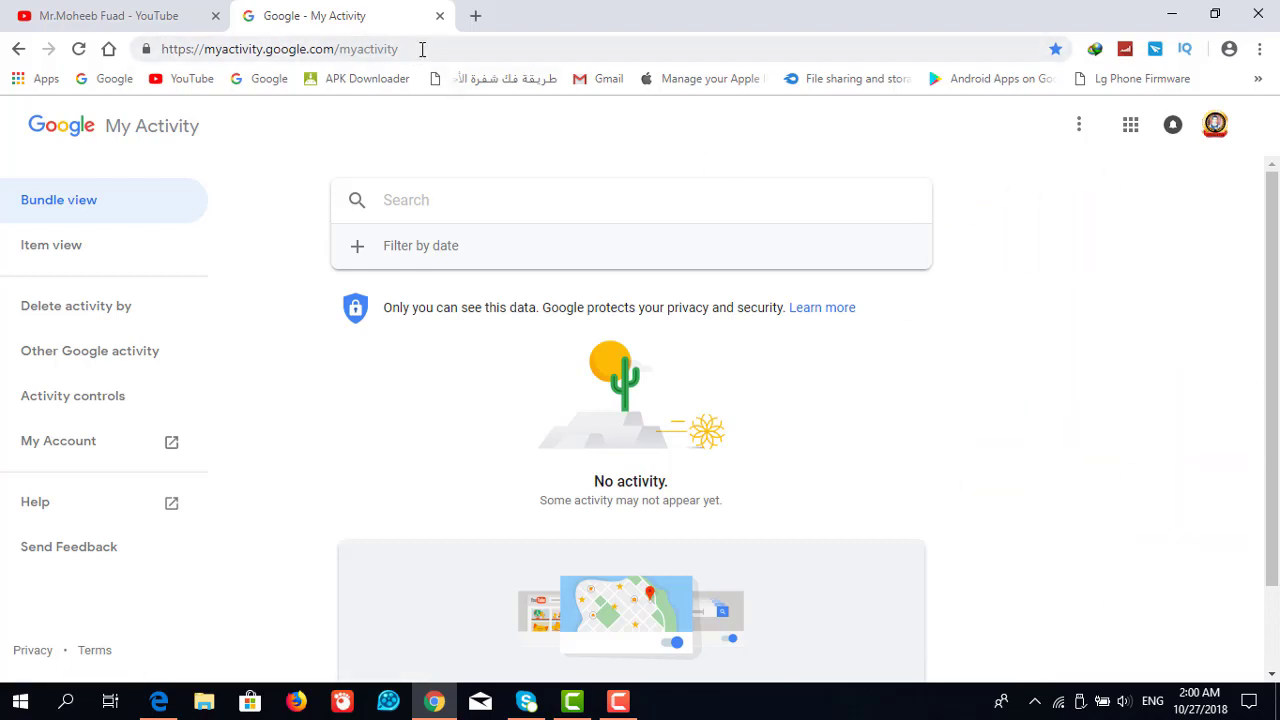
{"action": "left_click", "coordinate": [424, 48]}
{"action": "left_click", "coordinate": [480, 140]}
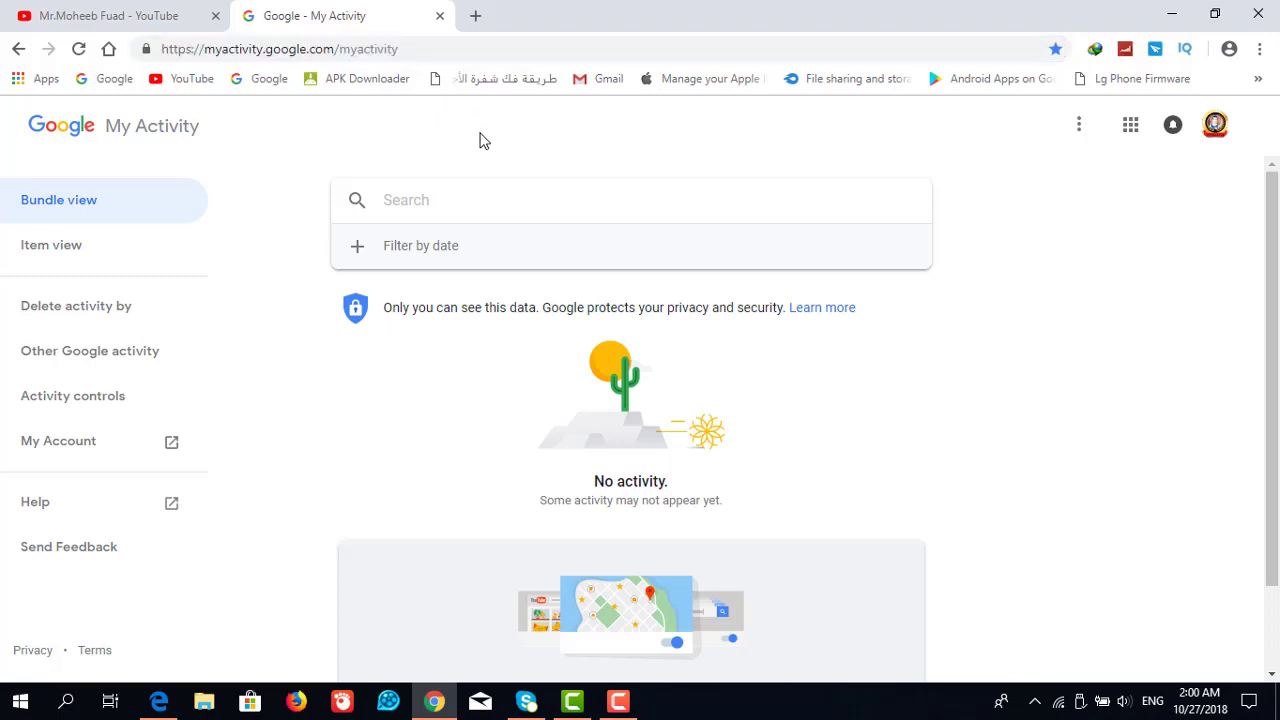